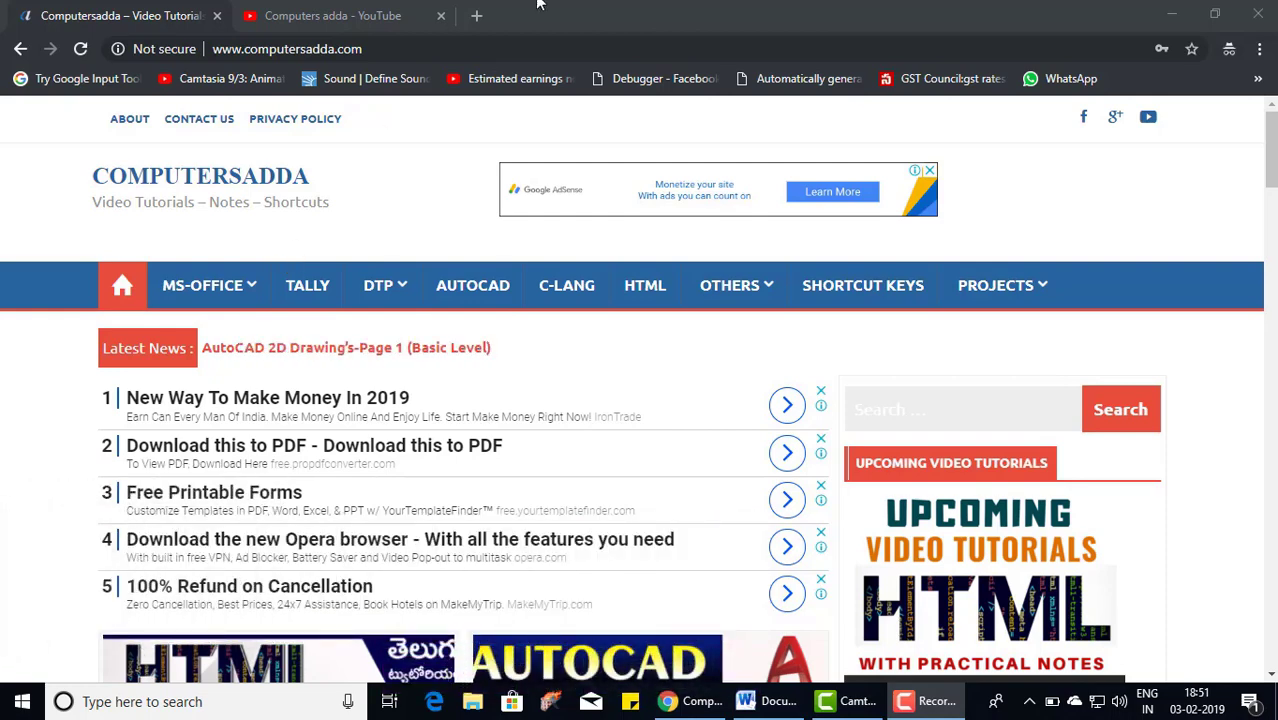
- Switch from the Computersadda homepage to the YouTube tab in Chrome
click(320, 15)
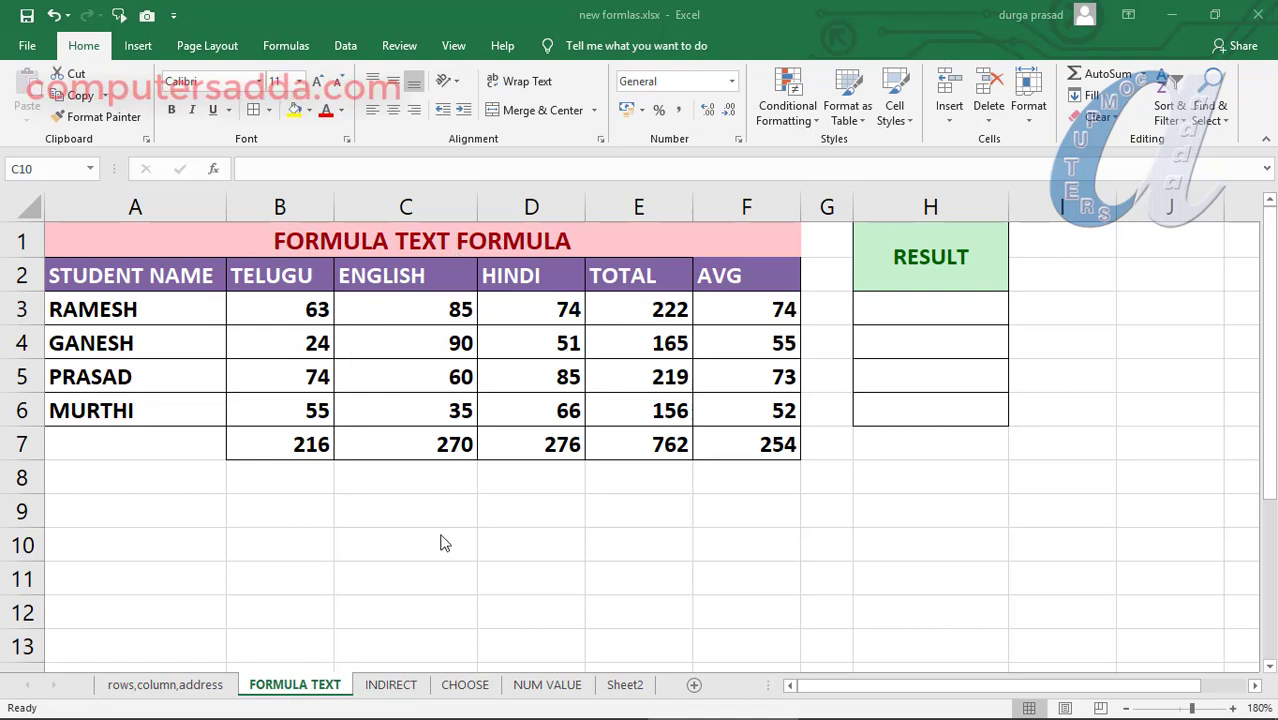
click(390, 684)
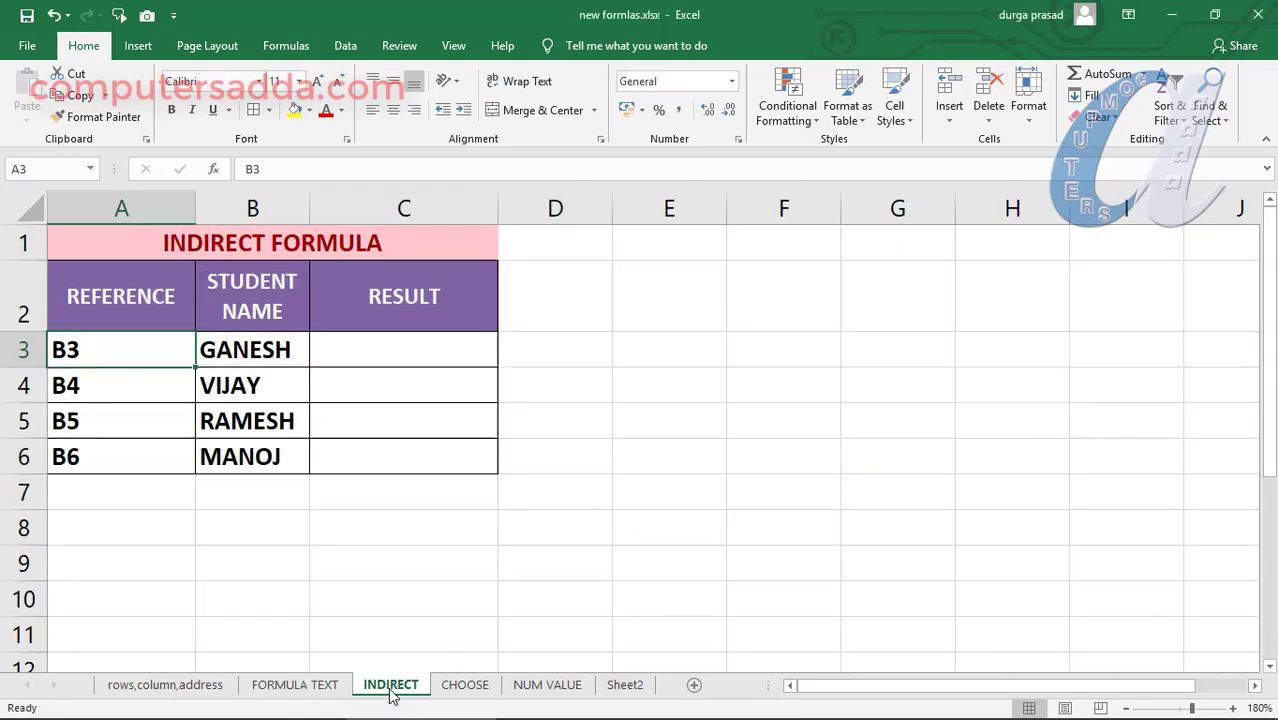
click(162, 684)
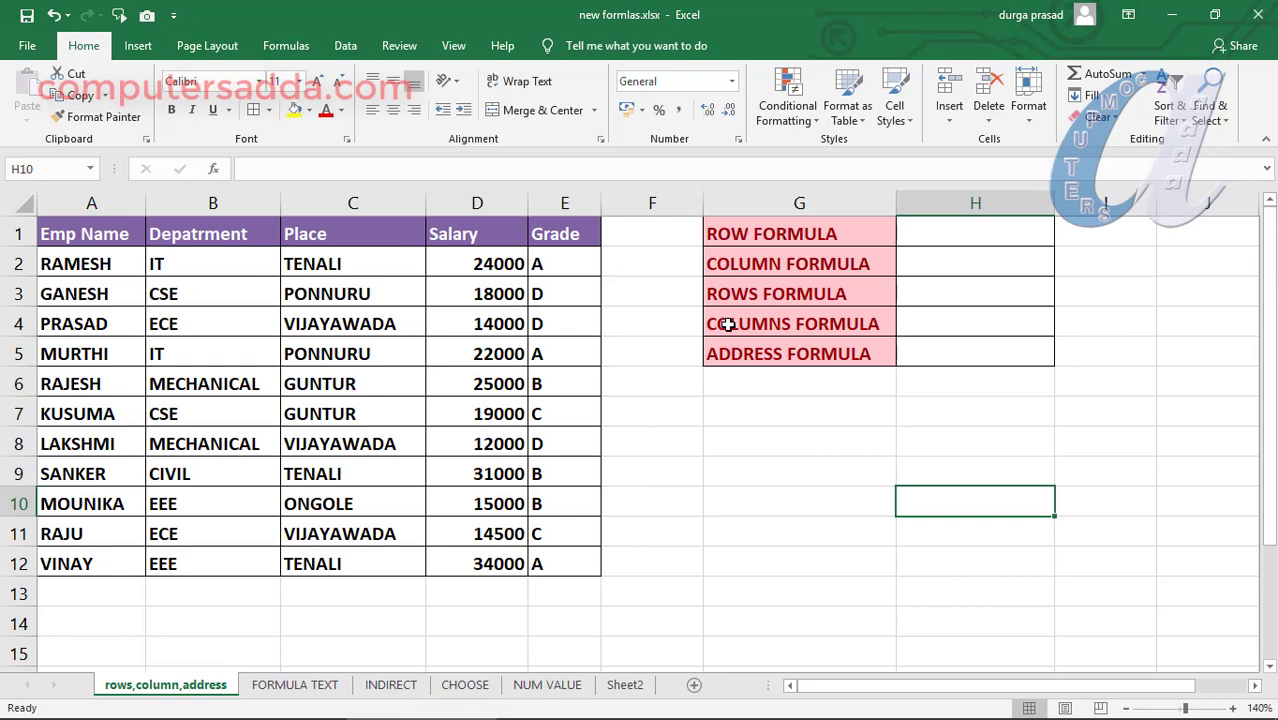
click(391, 686)
click(318, 686)
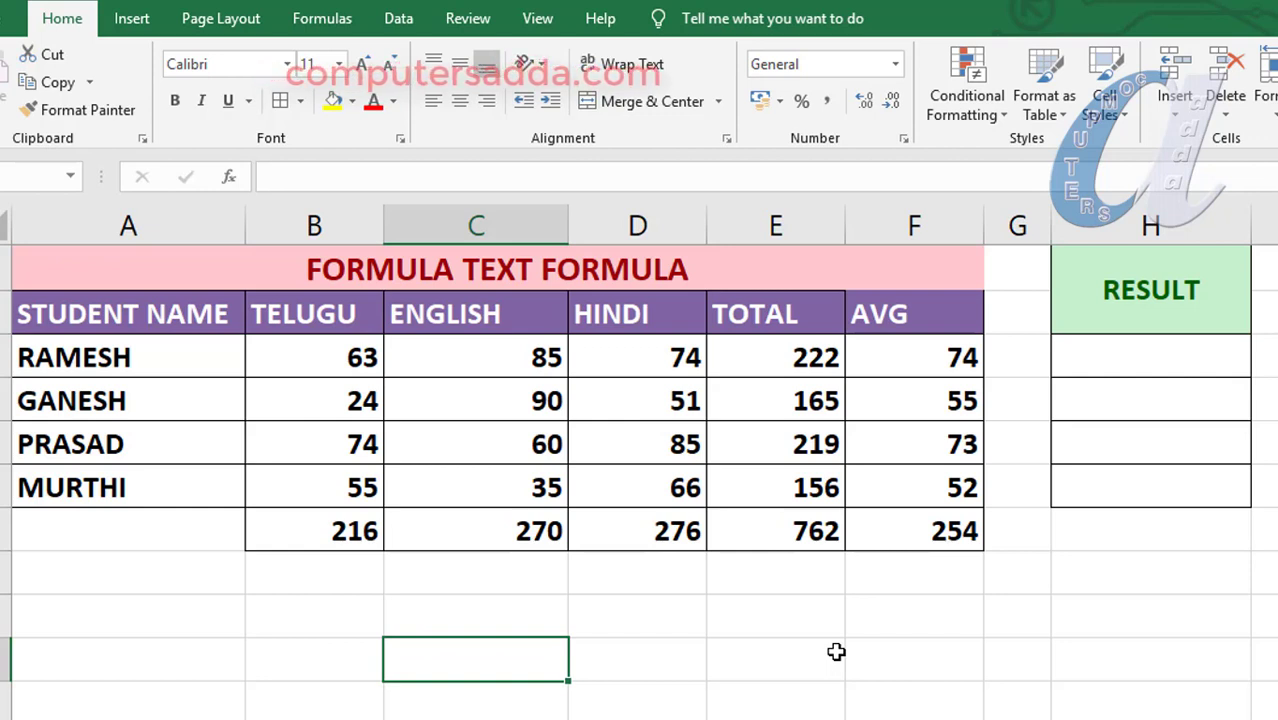
- Enter =FORMULATEXT(E5) in H3 so it displays =SUM(B5:D5)
click(1134, 356)
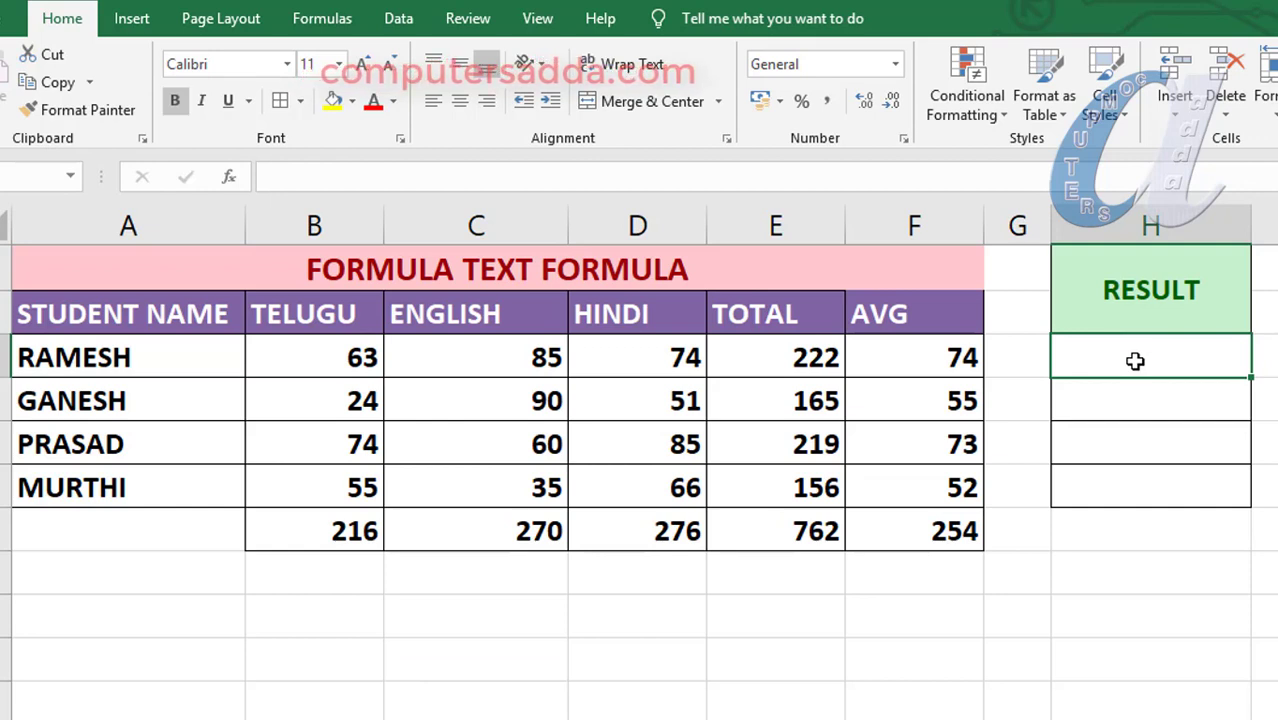
text(=)
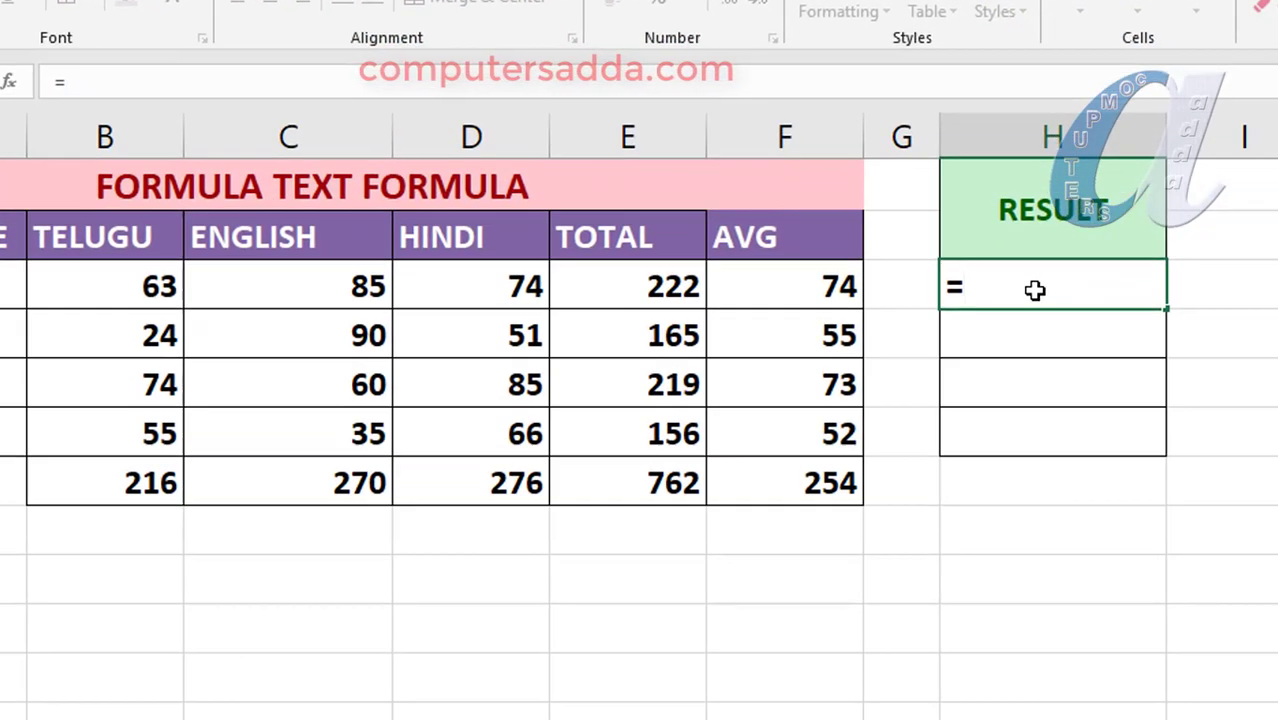
text(for)
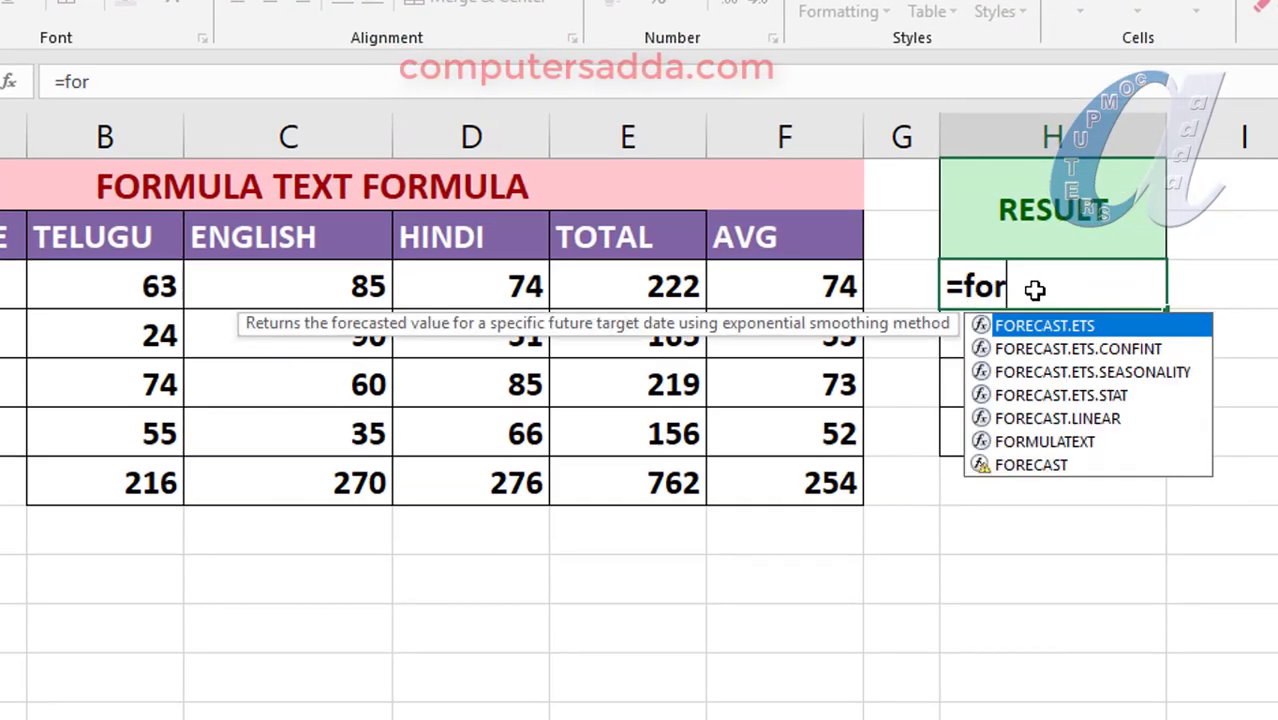
key(Down)
key(Down)
key(Down)
key(Down)
key(Down)
key(Down)
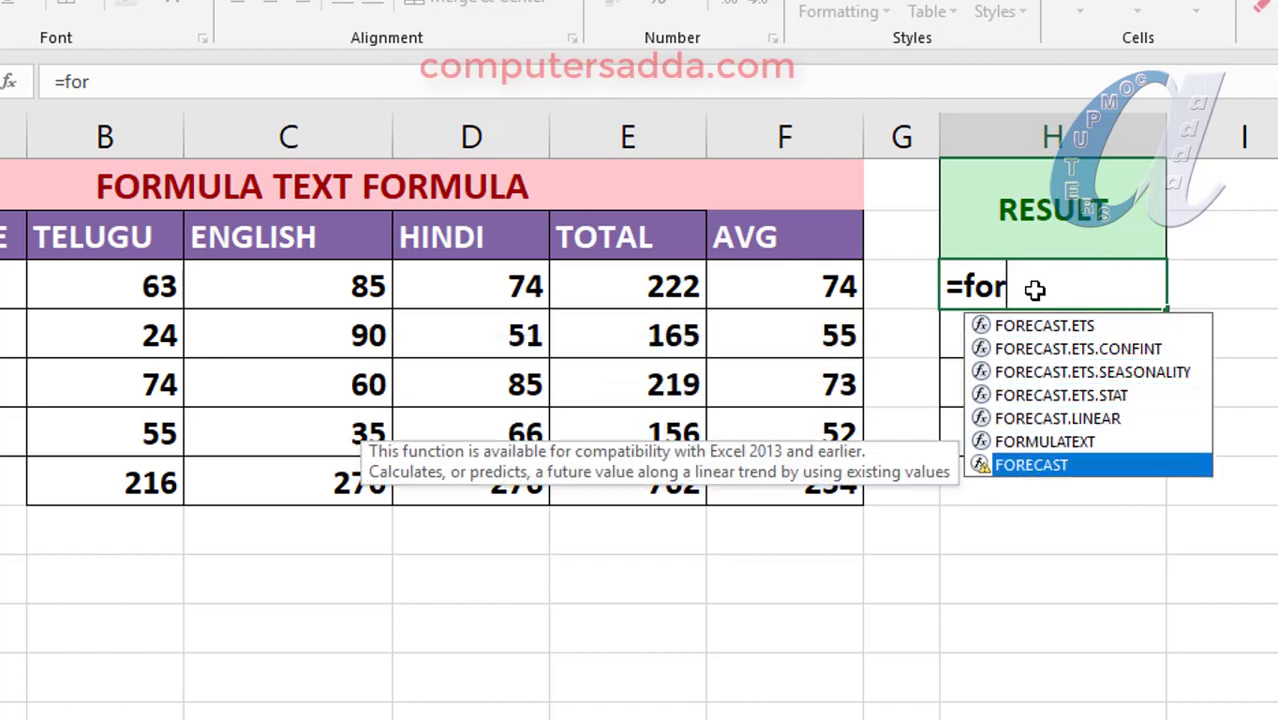
key(Up)
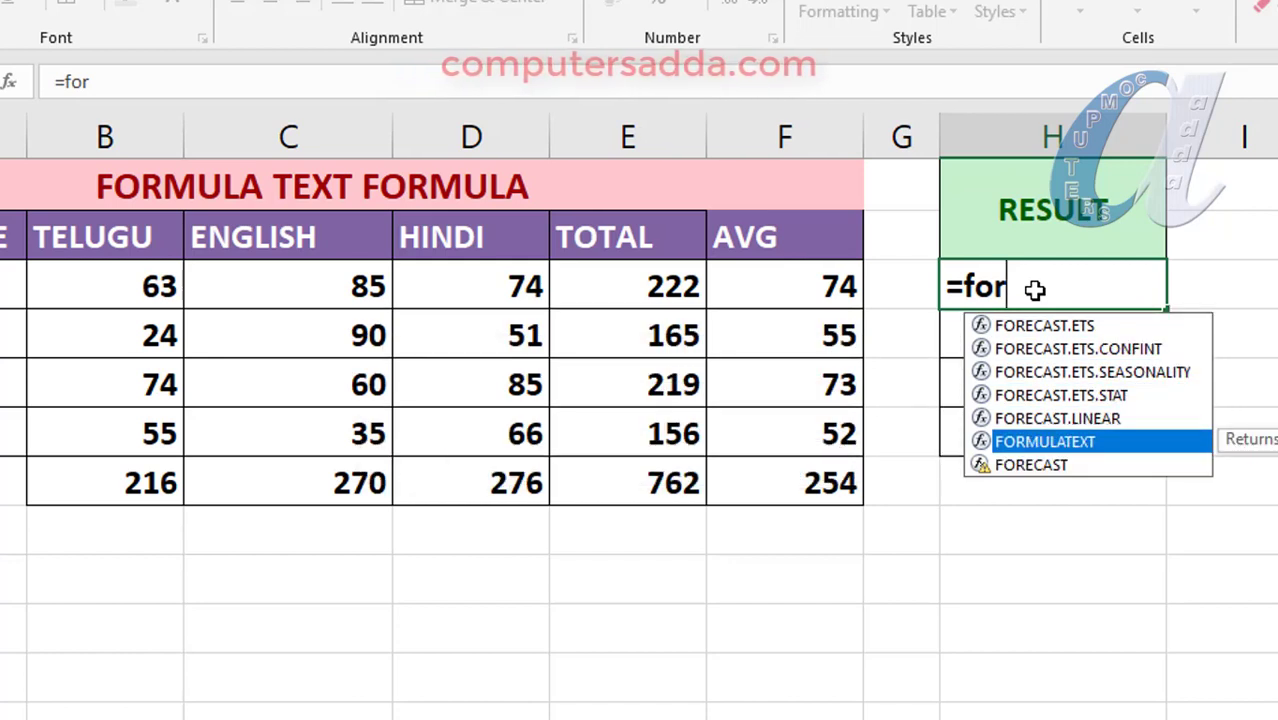
key(Tab)
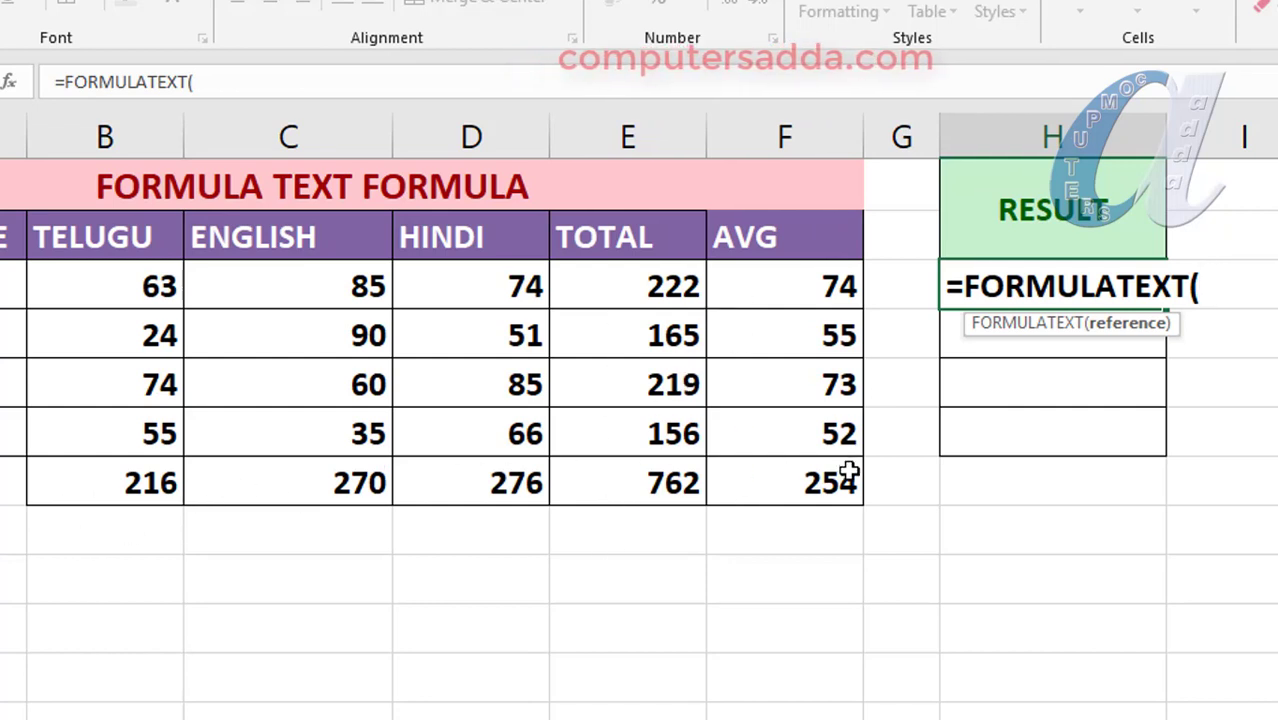
click(632, 387)
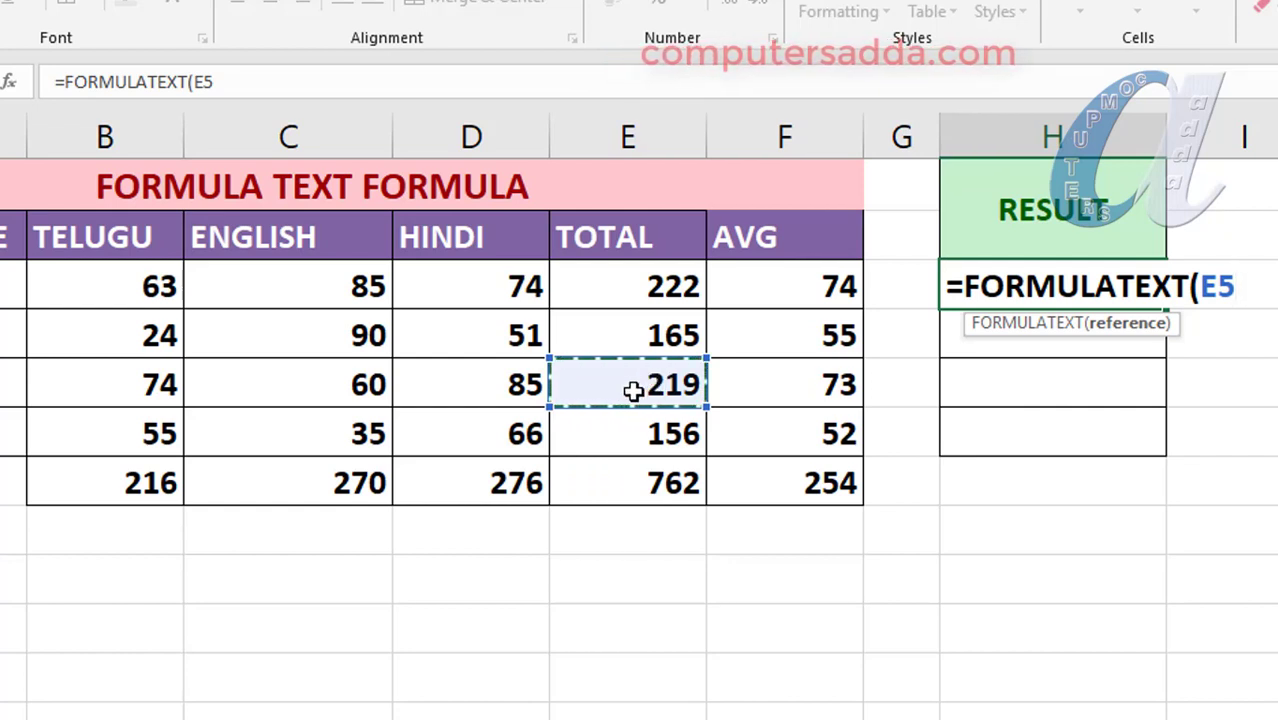
text())
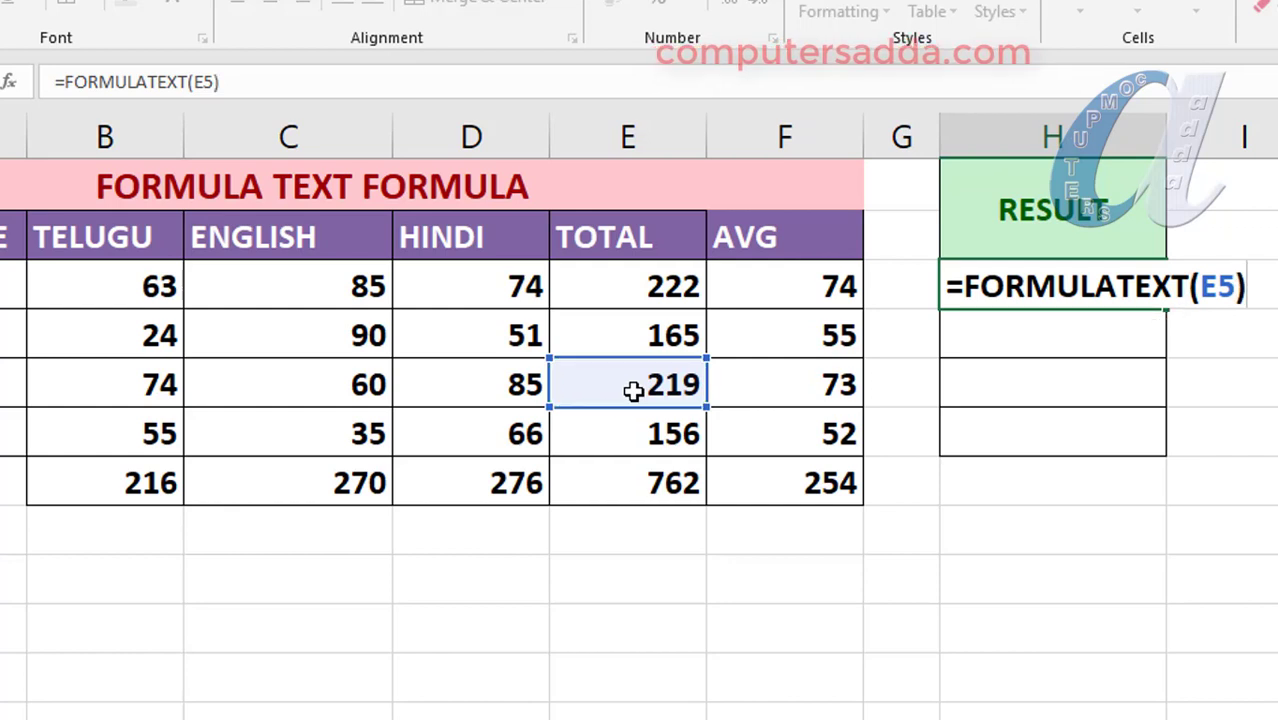
key(Return)
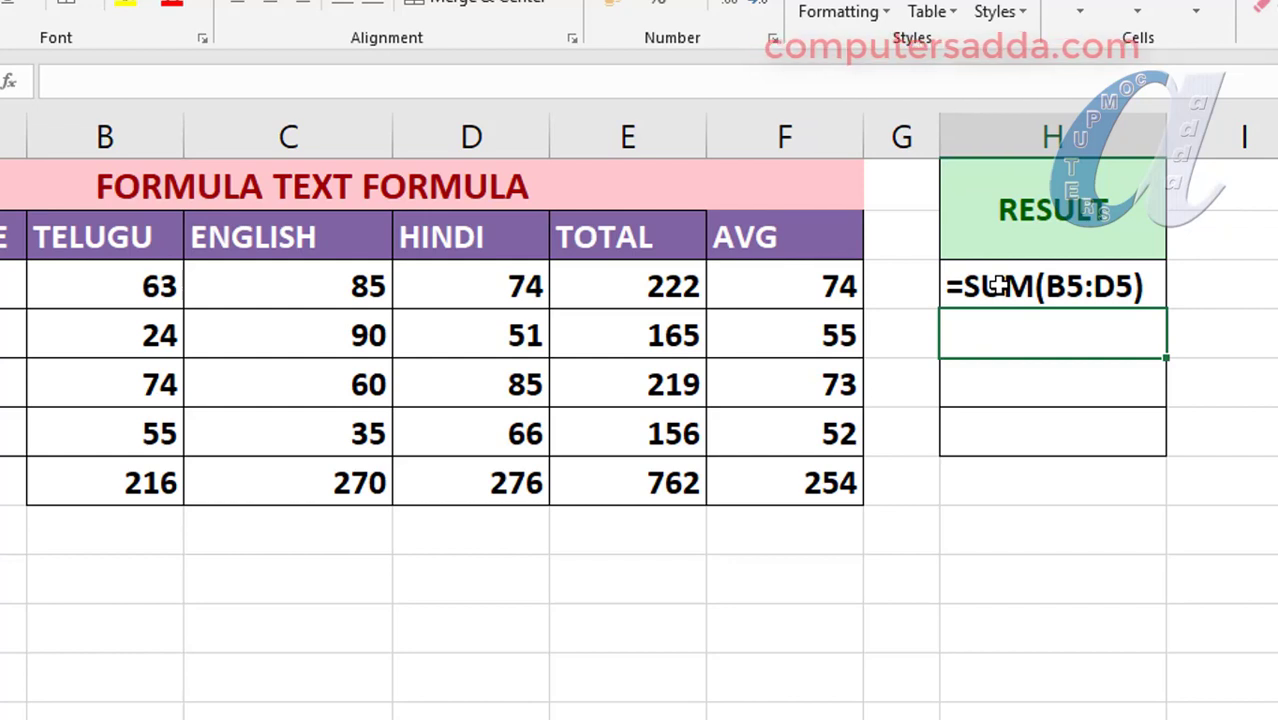
- Enter =FORMULATEXT(F6) in H5 to show Murthi's average formula =E6/3
click(1001, 384)
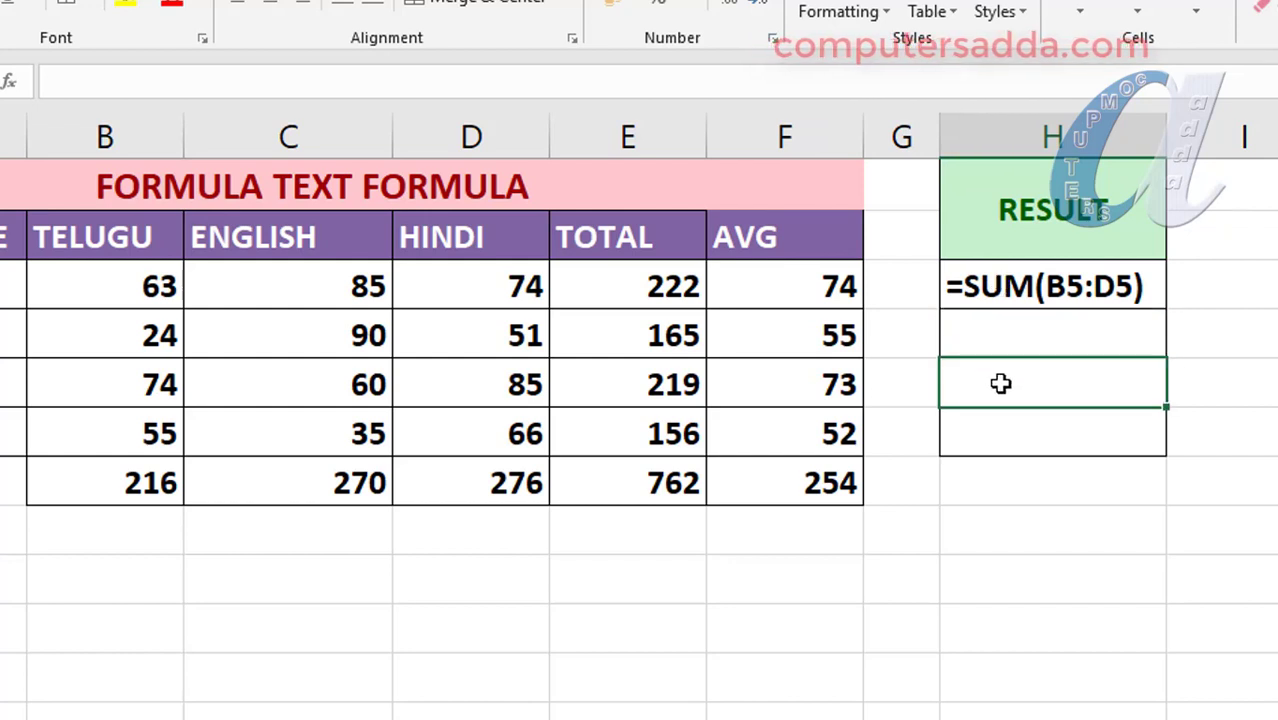
text(=)
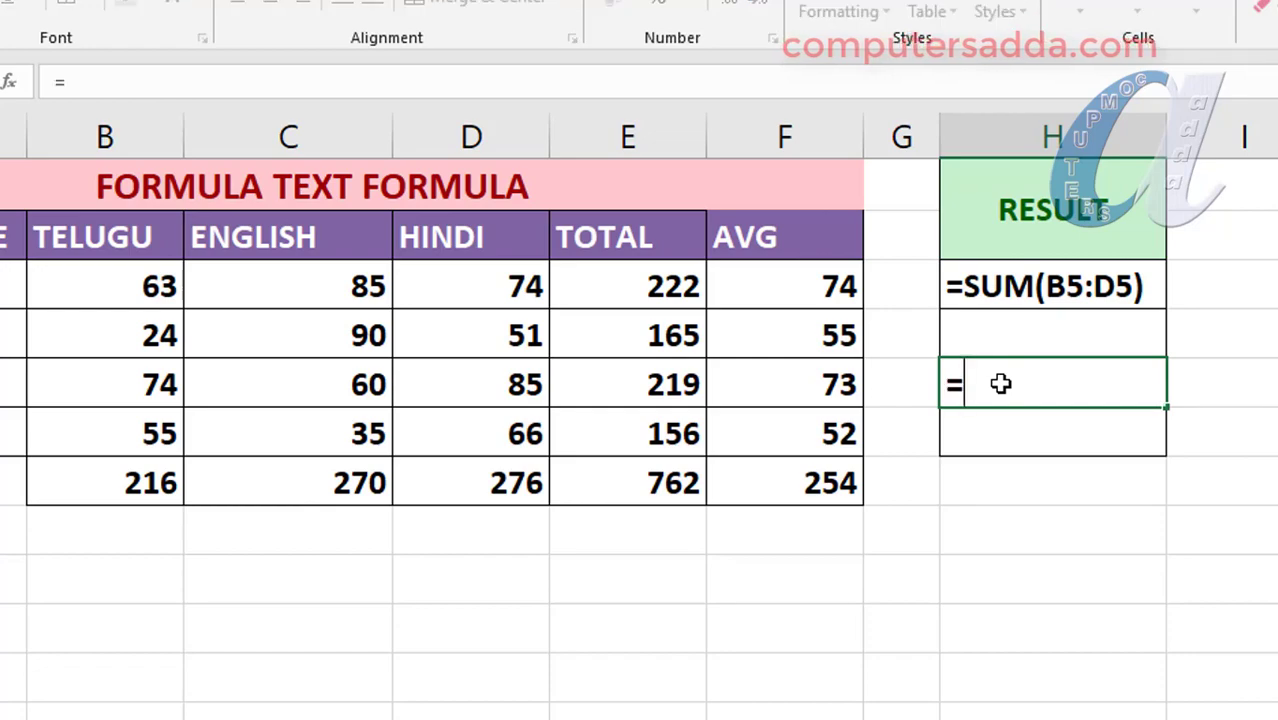
text(formu)
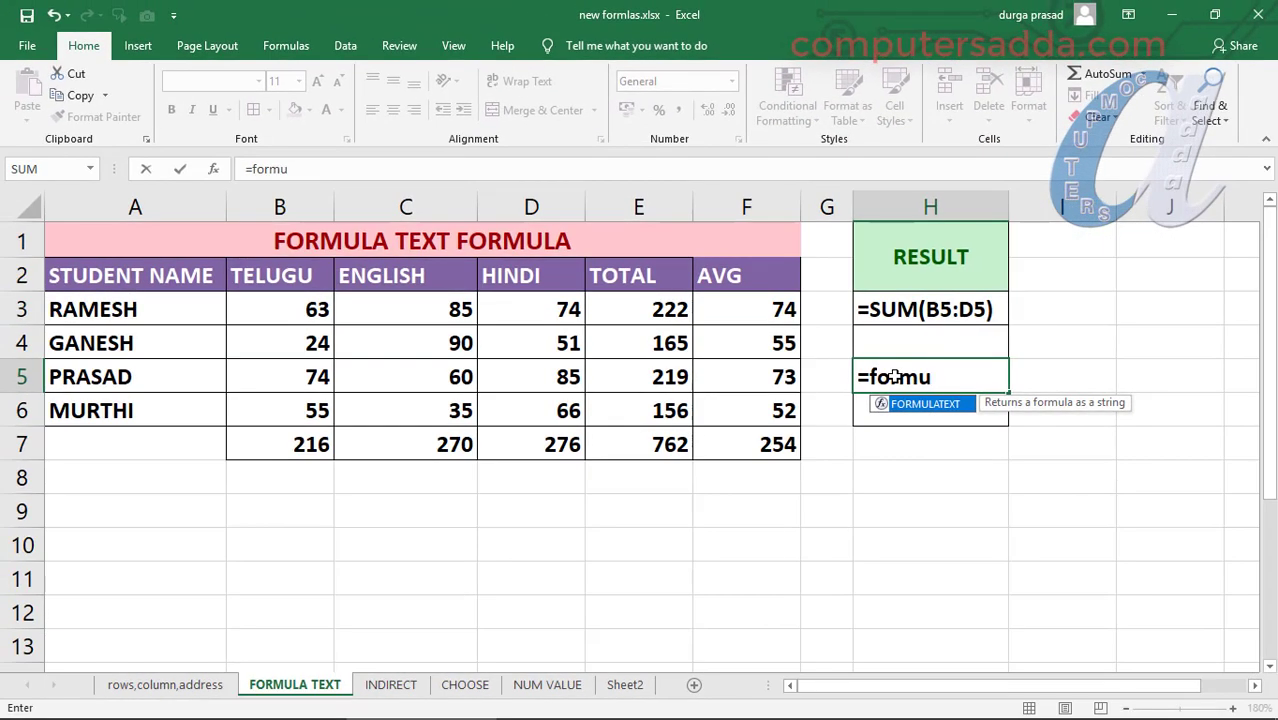
key(Tab)
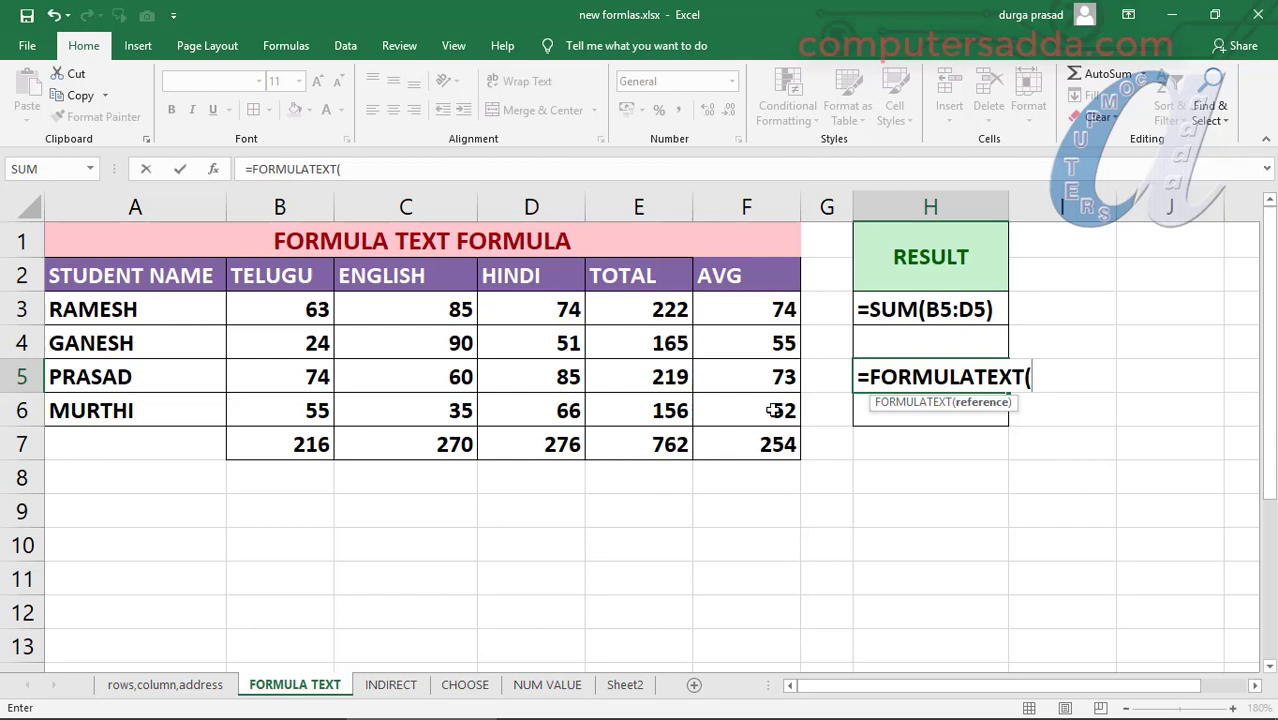
click(760, 413)
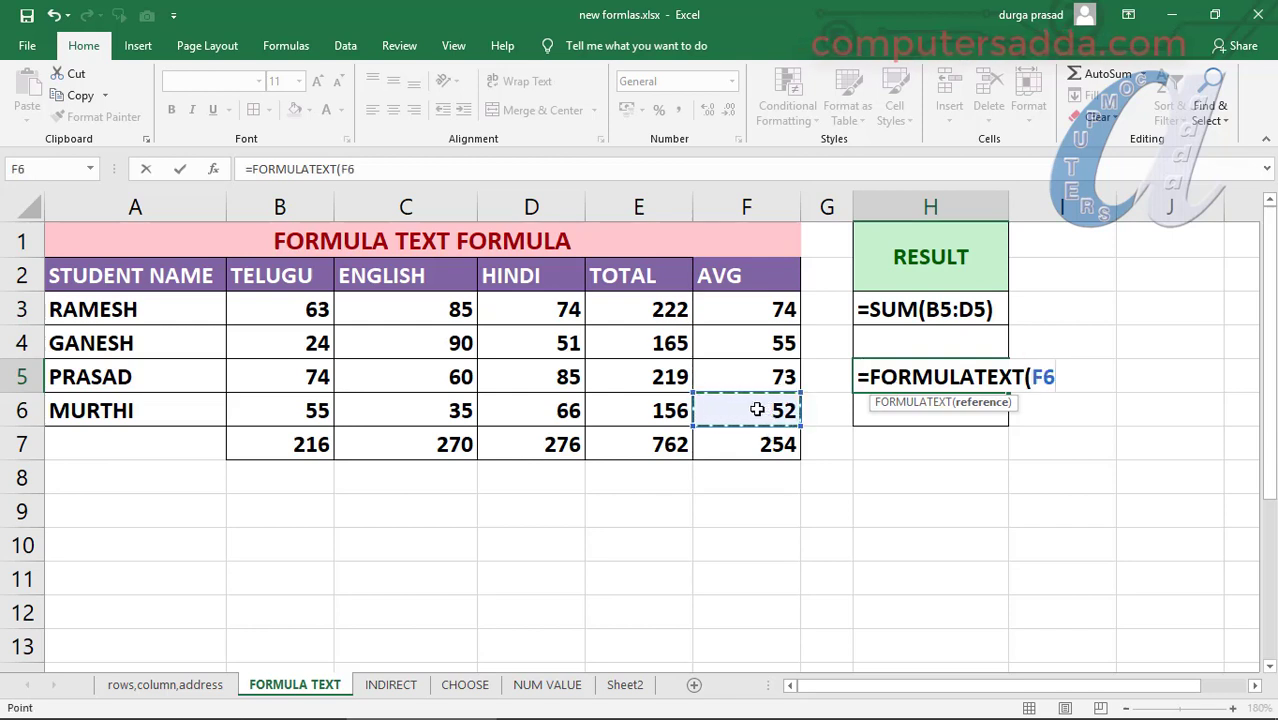
text())
key(Return)
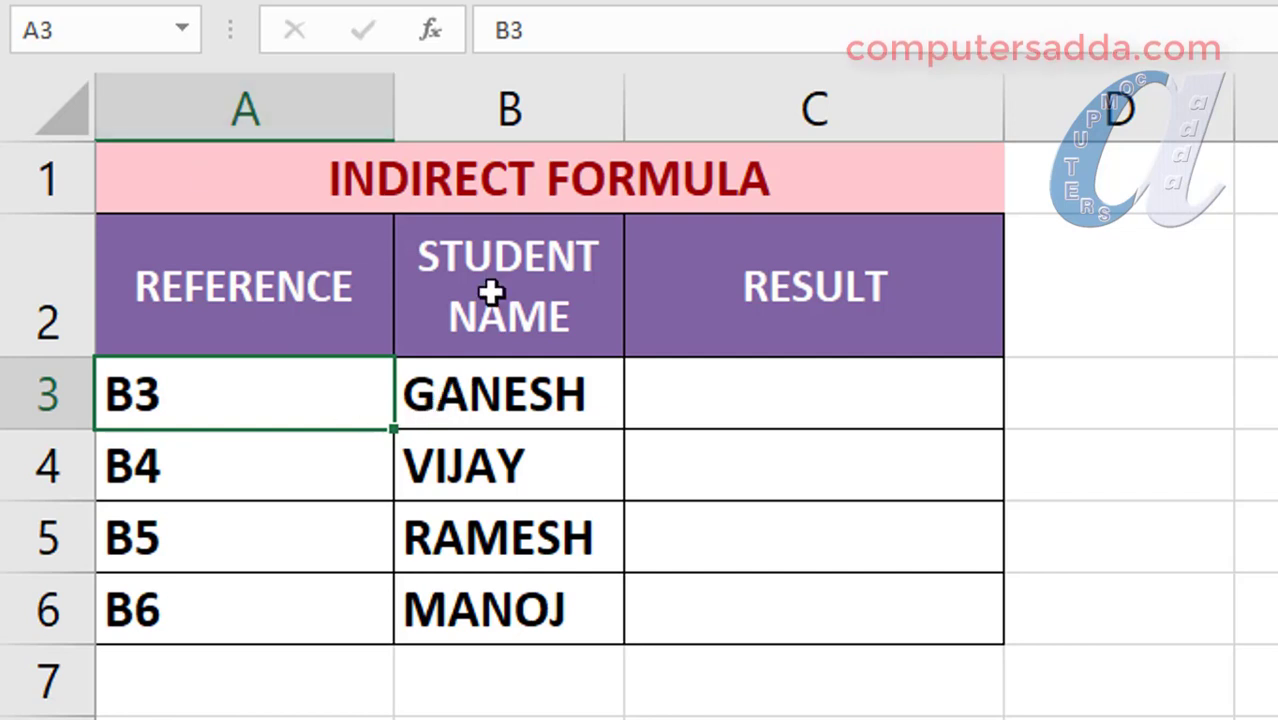
- Point out the name GANESH in B3, the STUDENT NAME heading, and the reference text in A3
mouse_move(400, 362)
mouse_down()
mouse_move(499, 434)
mouse_move(498, 410)
mouse_up()
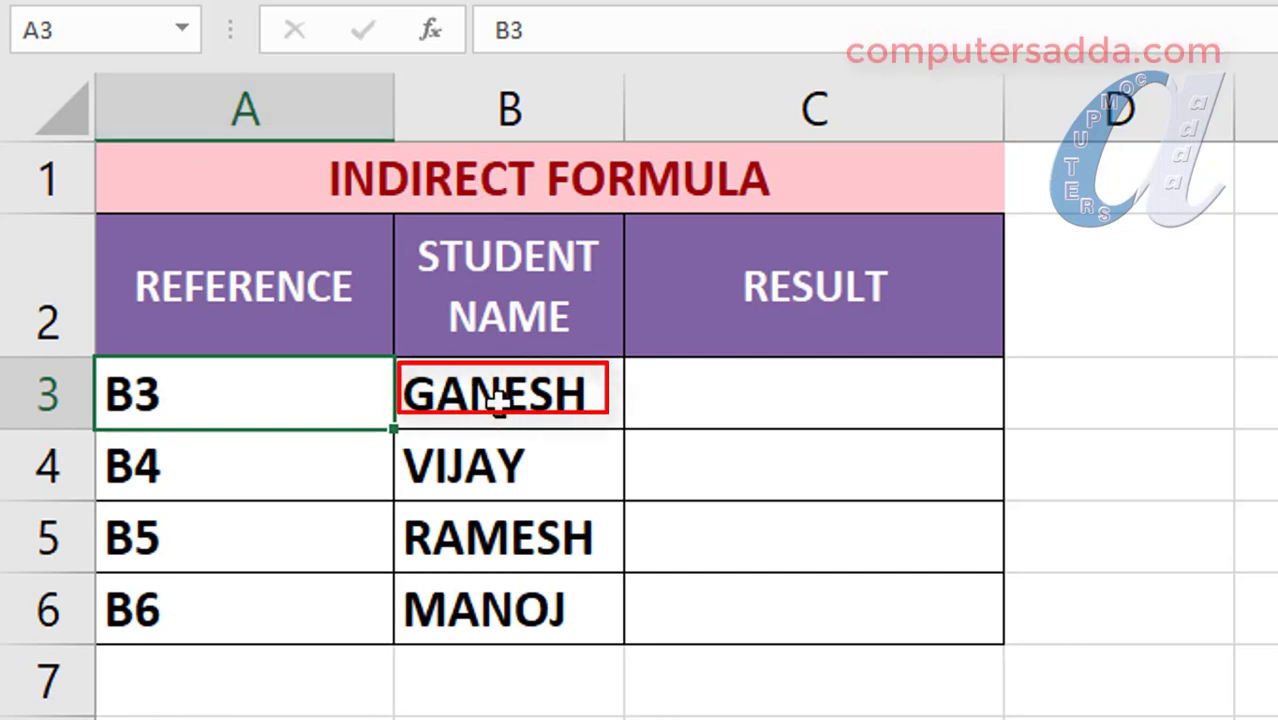
click(497, 397)
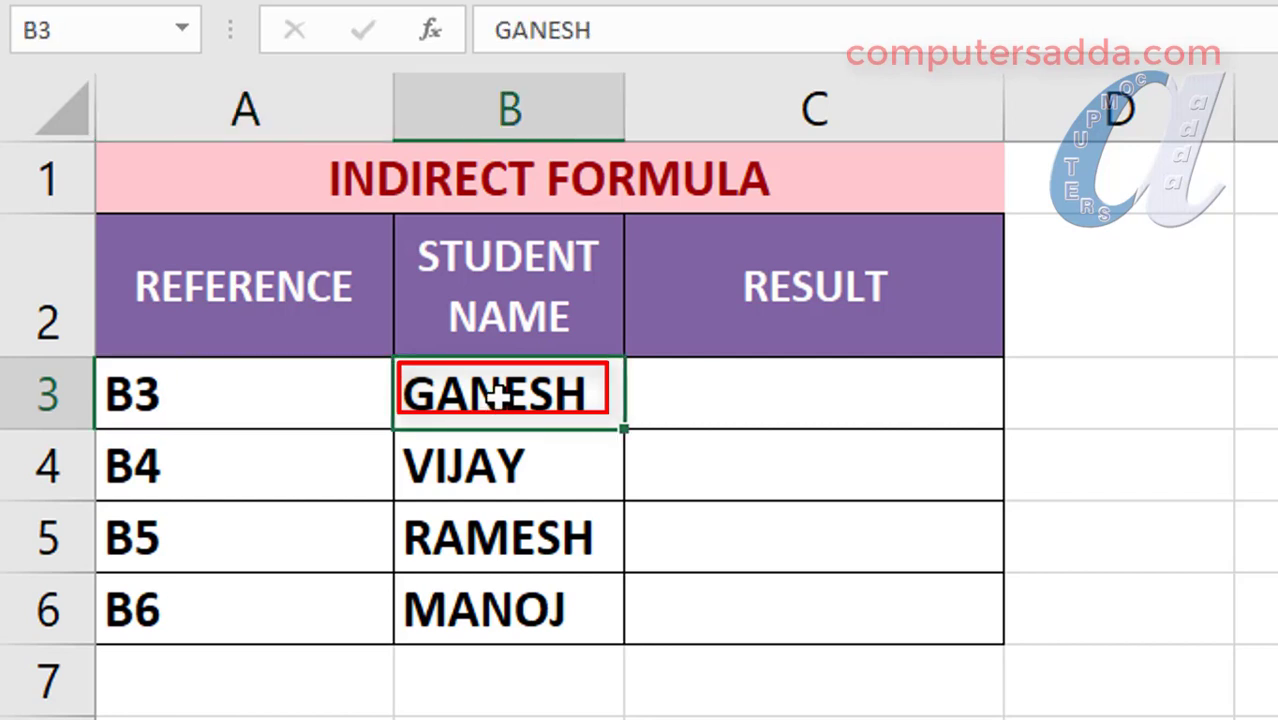
click(497, 290)
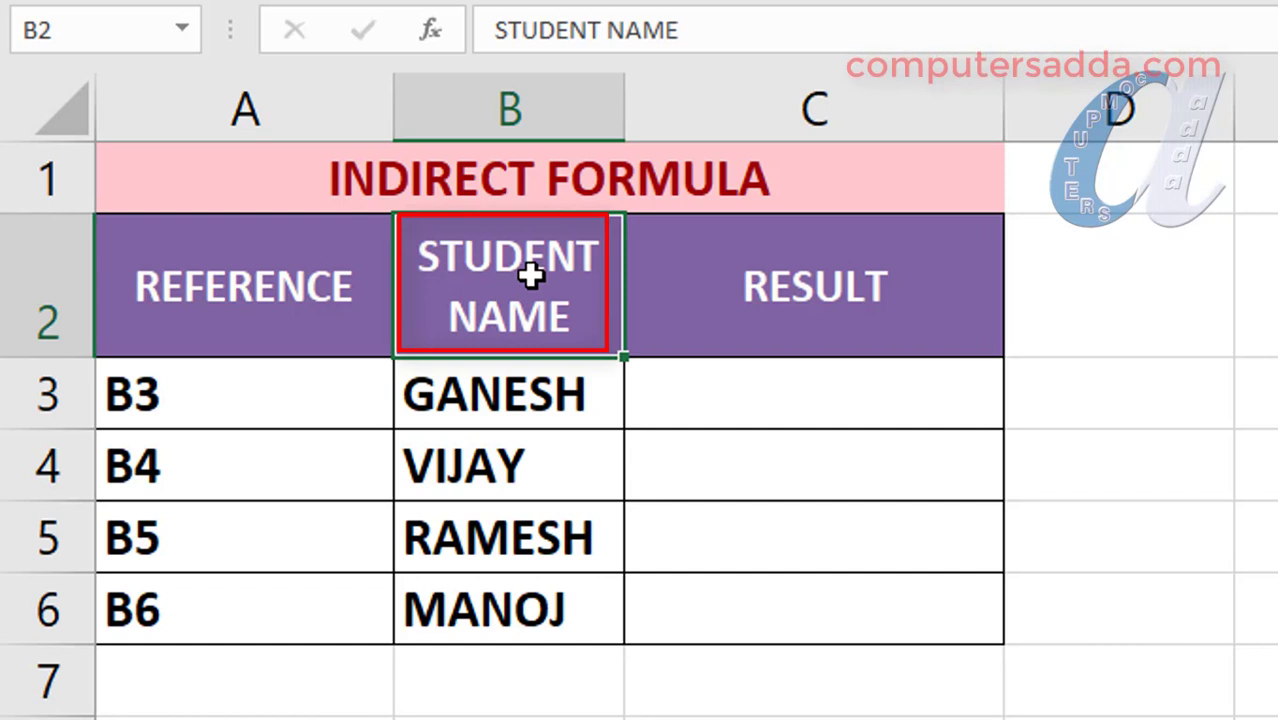
click(251, 398)
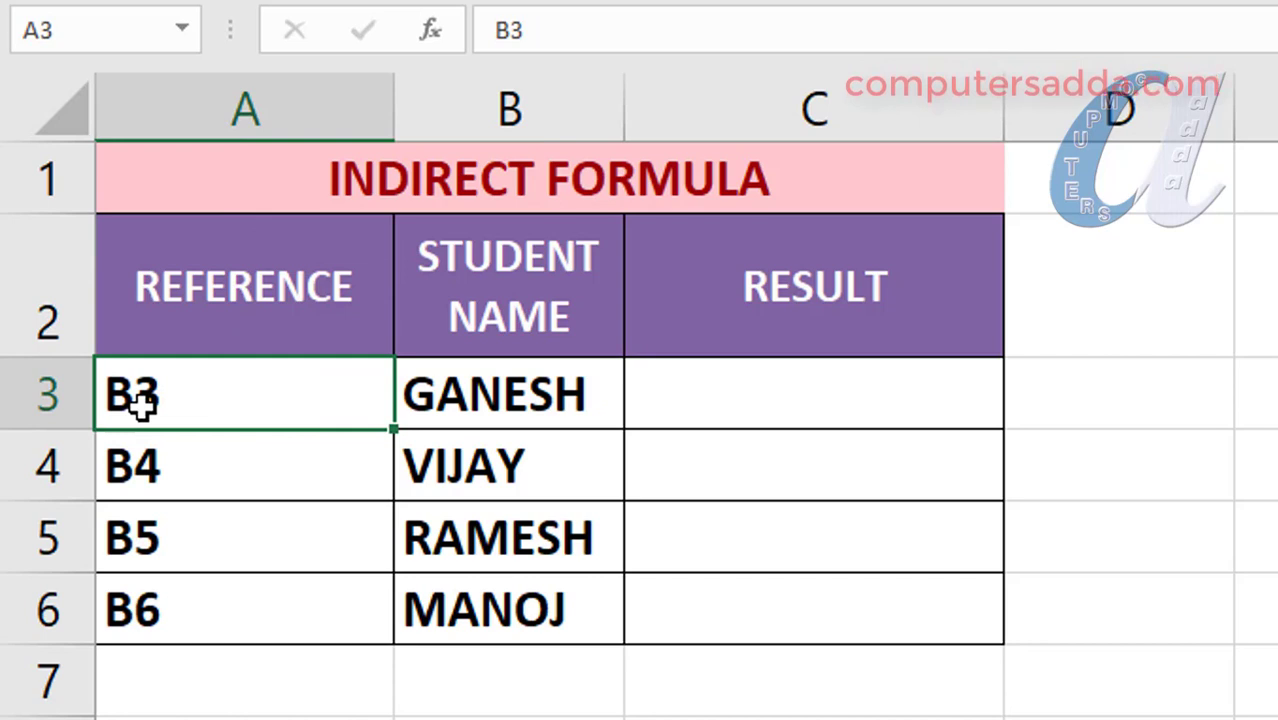
- Enter =INDIRECT(A3) in C3 so it returns GANESH
click(722, 402)
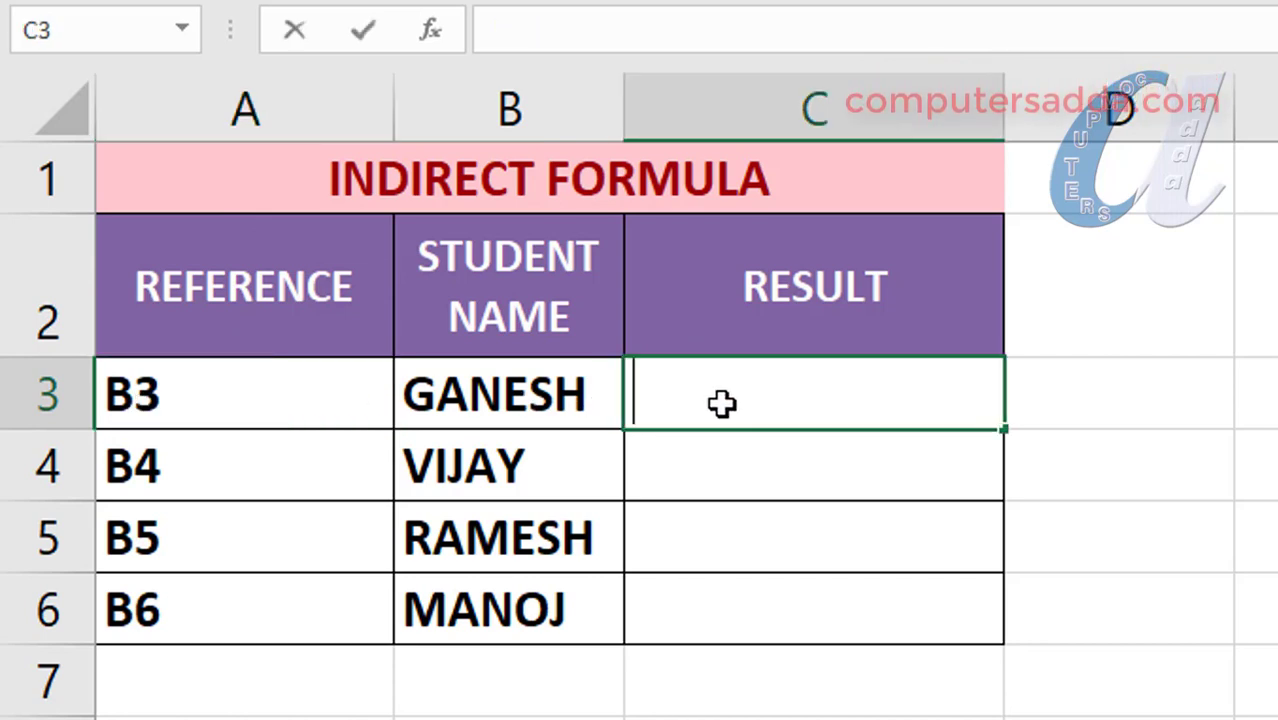
text(=ind)
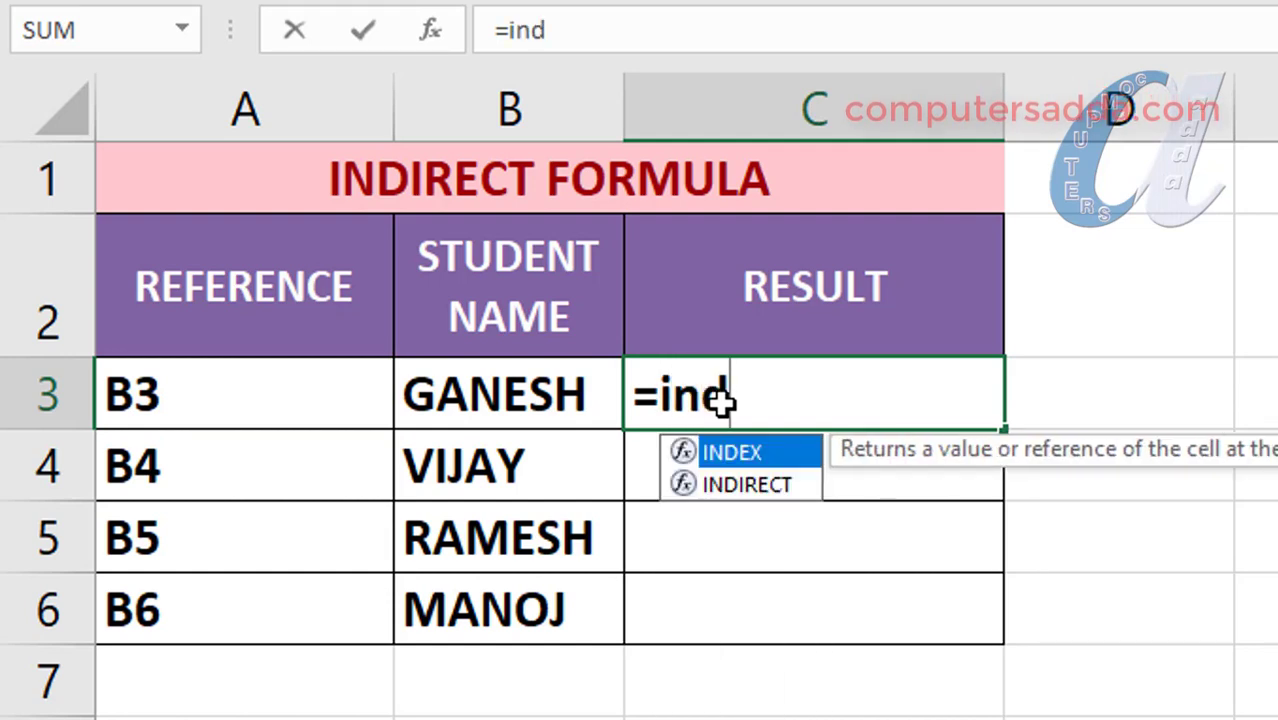
key(Down)
key(Tab)
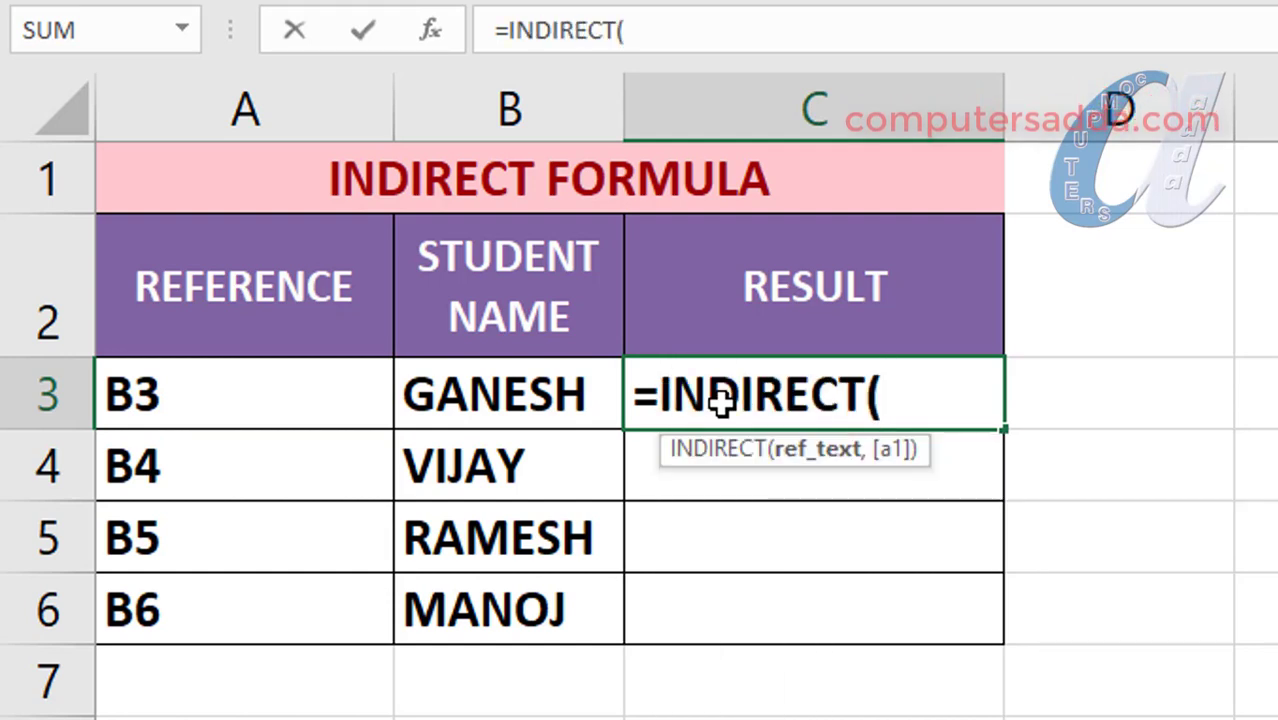
click(196, 401)
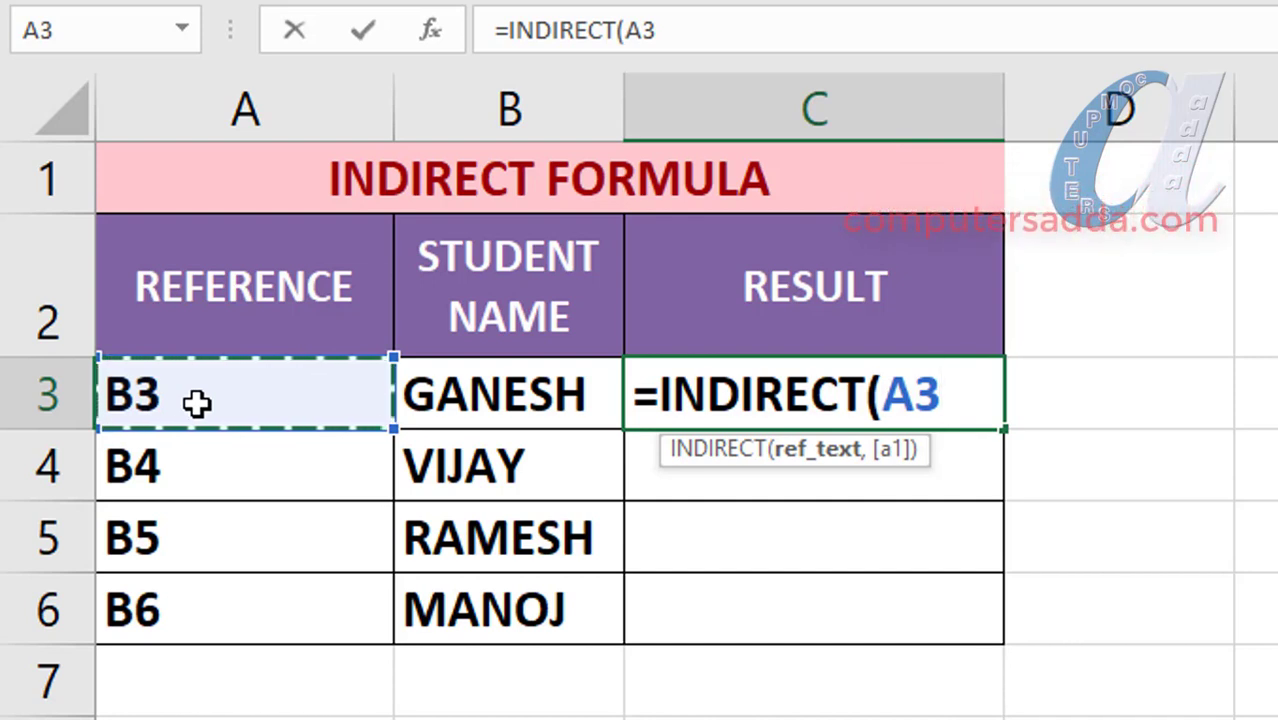
text())
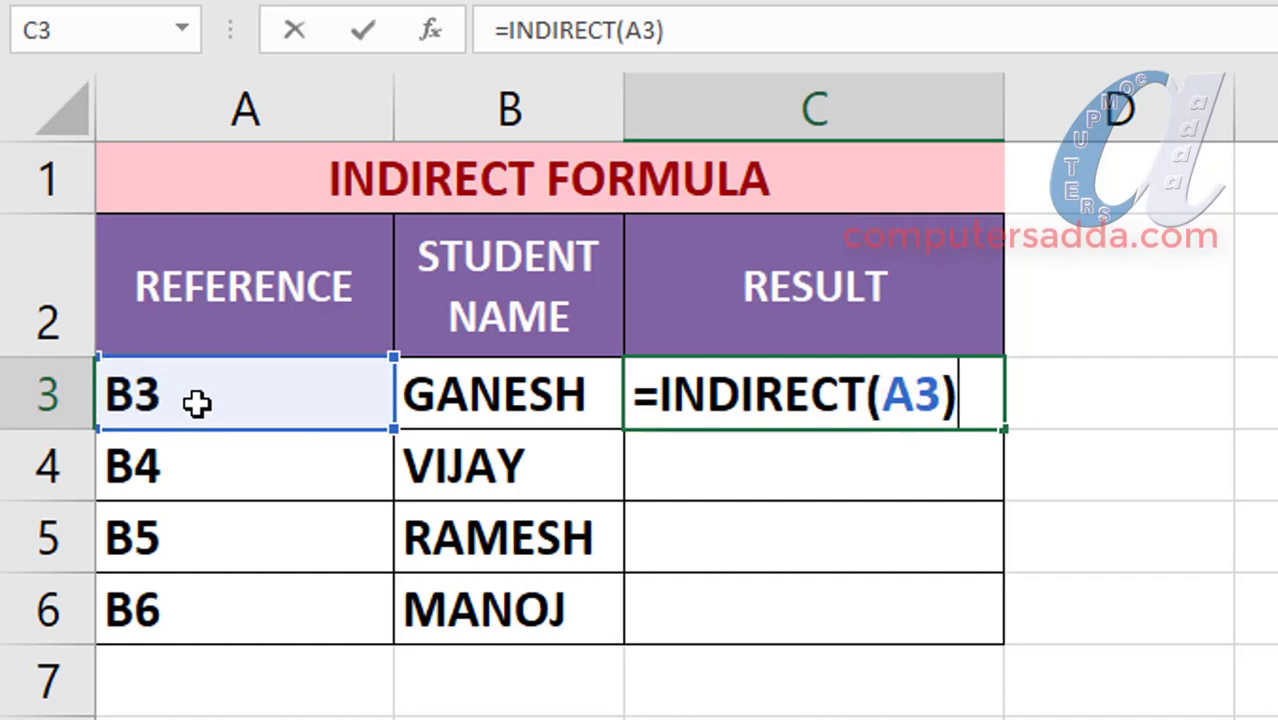
key(Return)
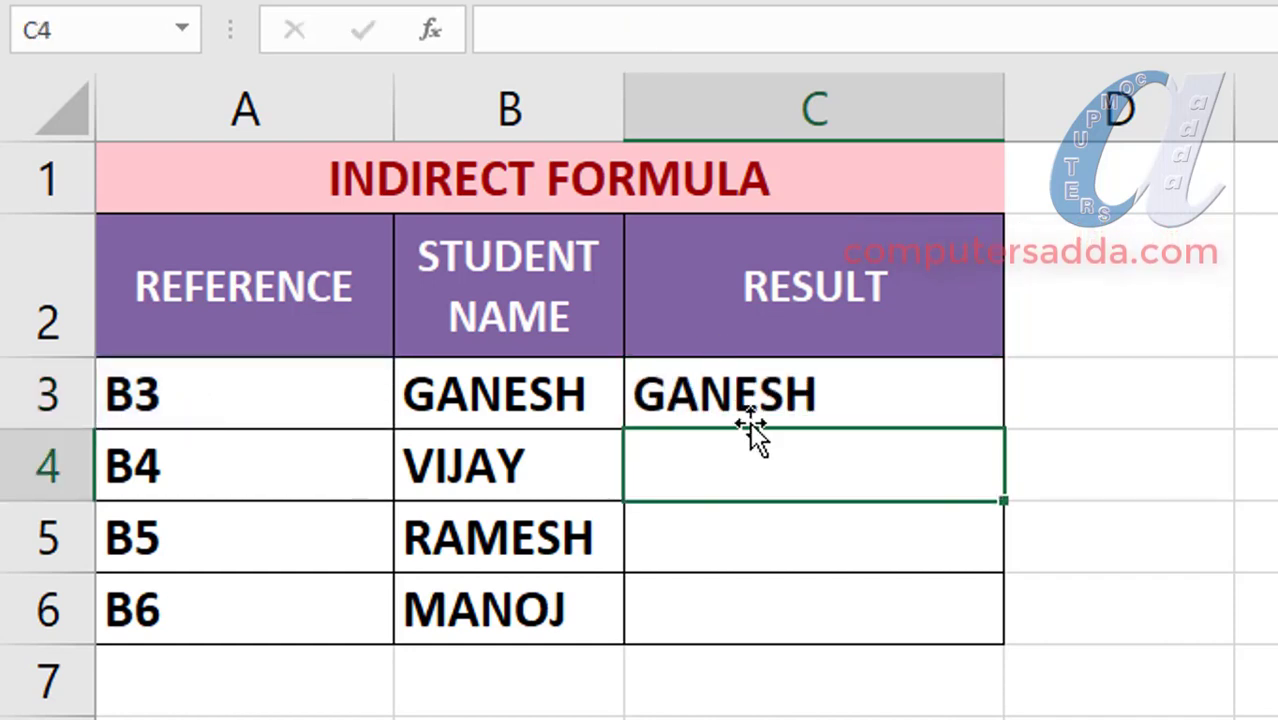
- Reopen the =INDIRECT(A3) formula in C3 to inspect it, then confirm it
click(752, 400)
double_click(752, 400)
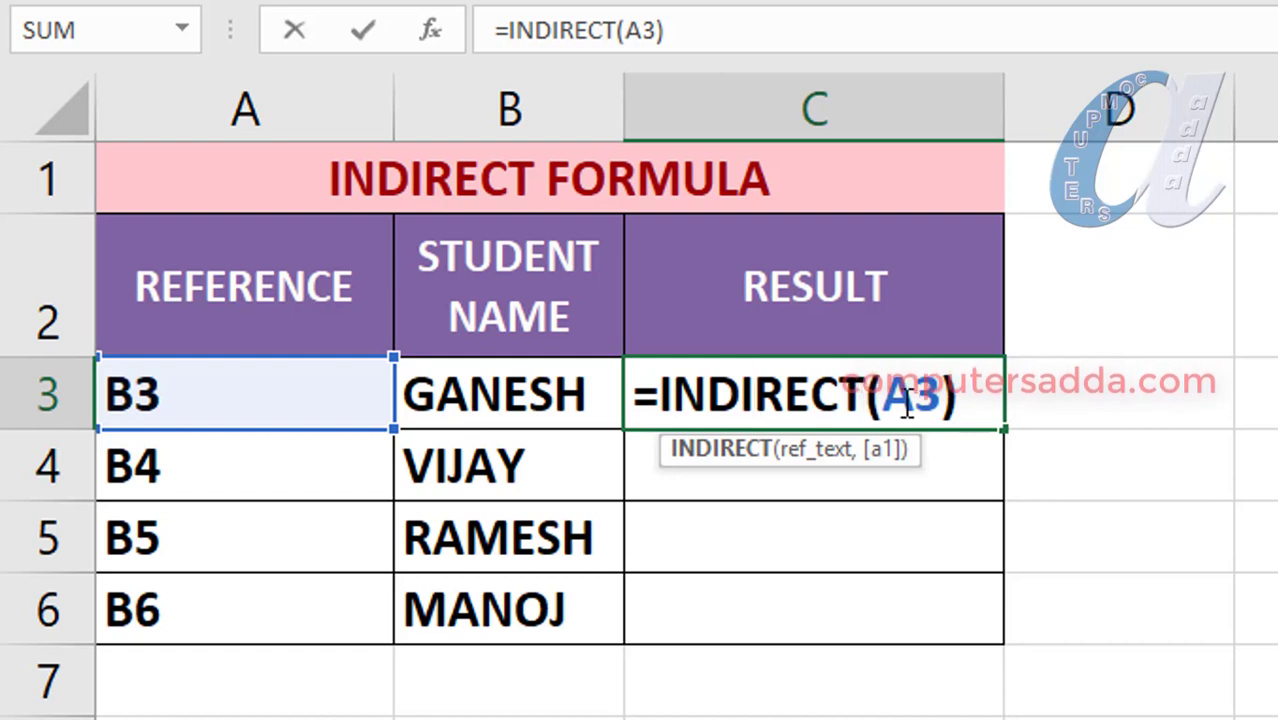
key(Return)
key(Return)
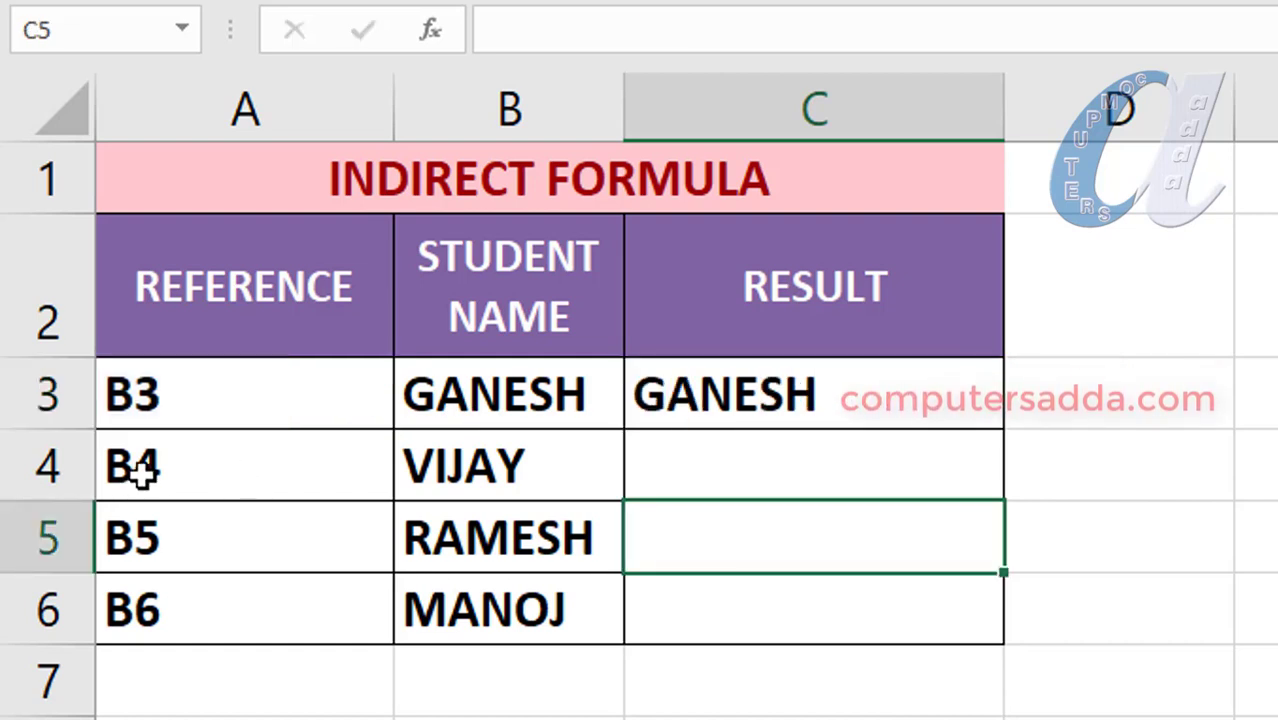
- Change the reference text in A4 from B4 to B2 and in A5 from B5 to A2
double_click(160, 470)
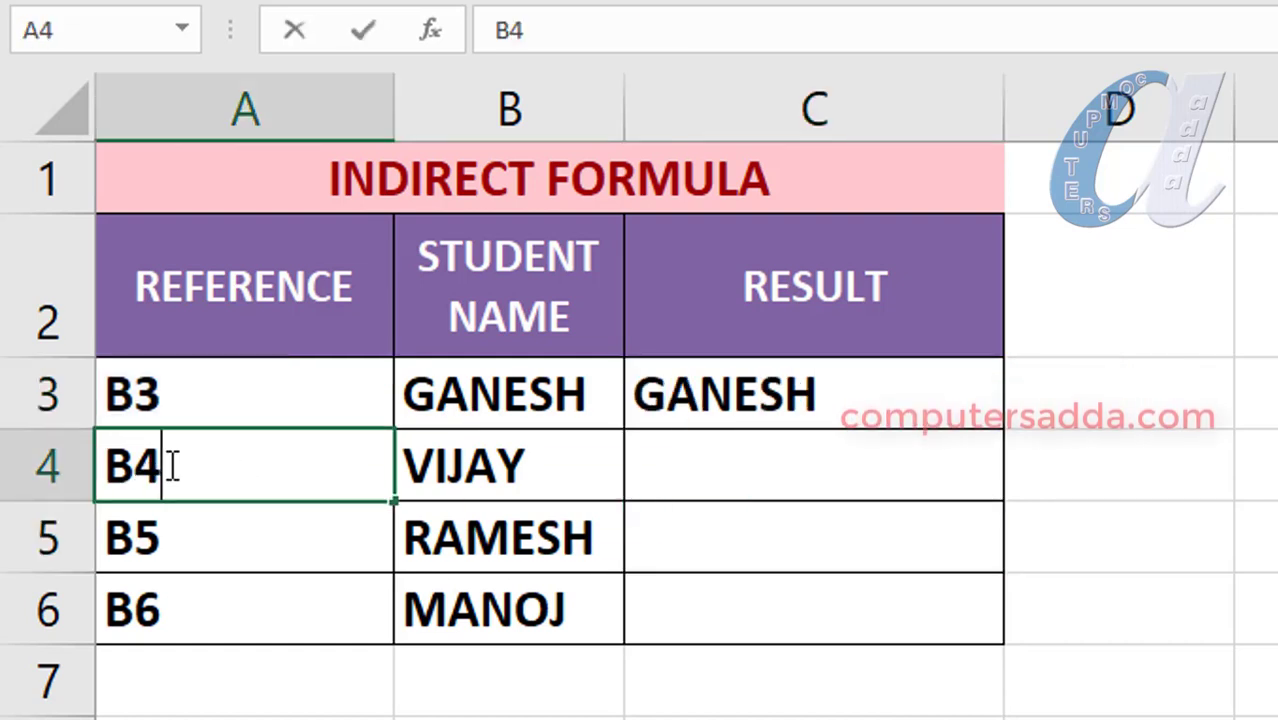
key(BackSpace)
text(2)
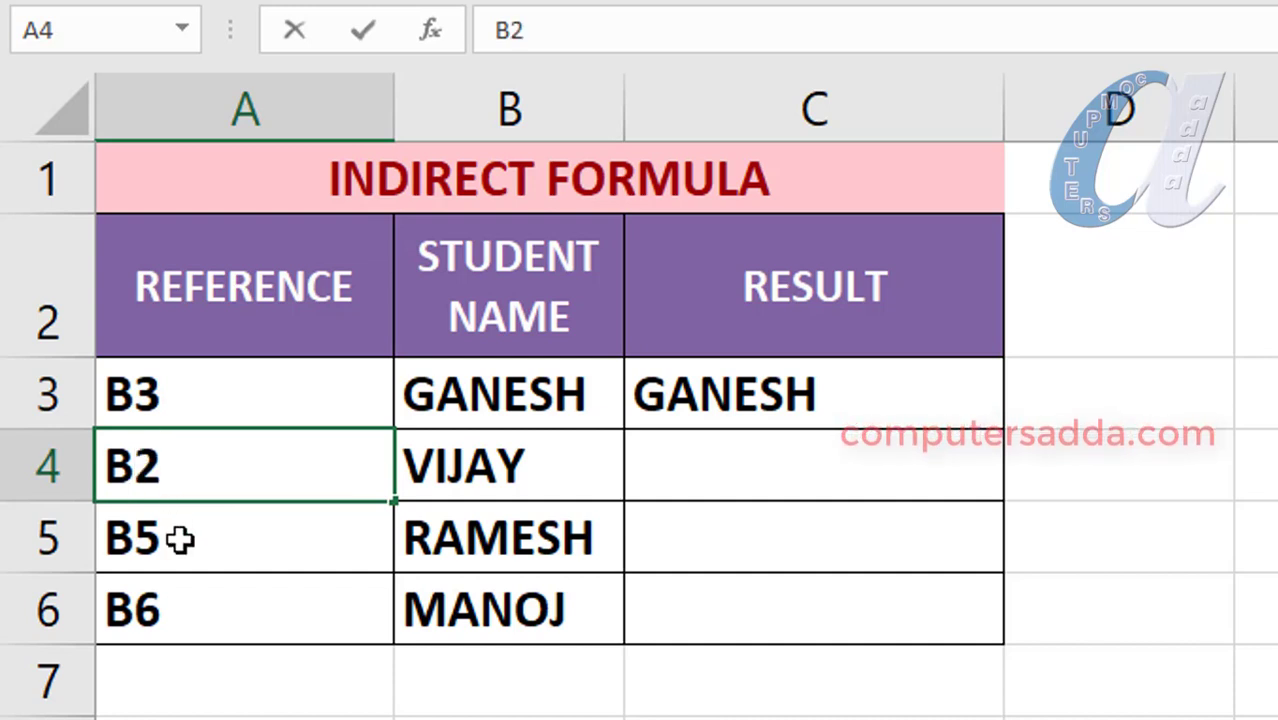
double_click(180, 539)
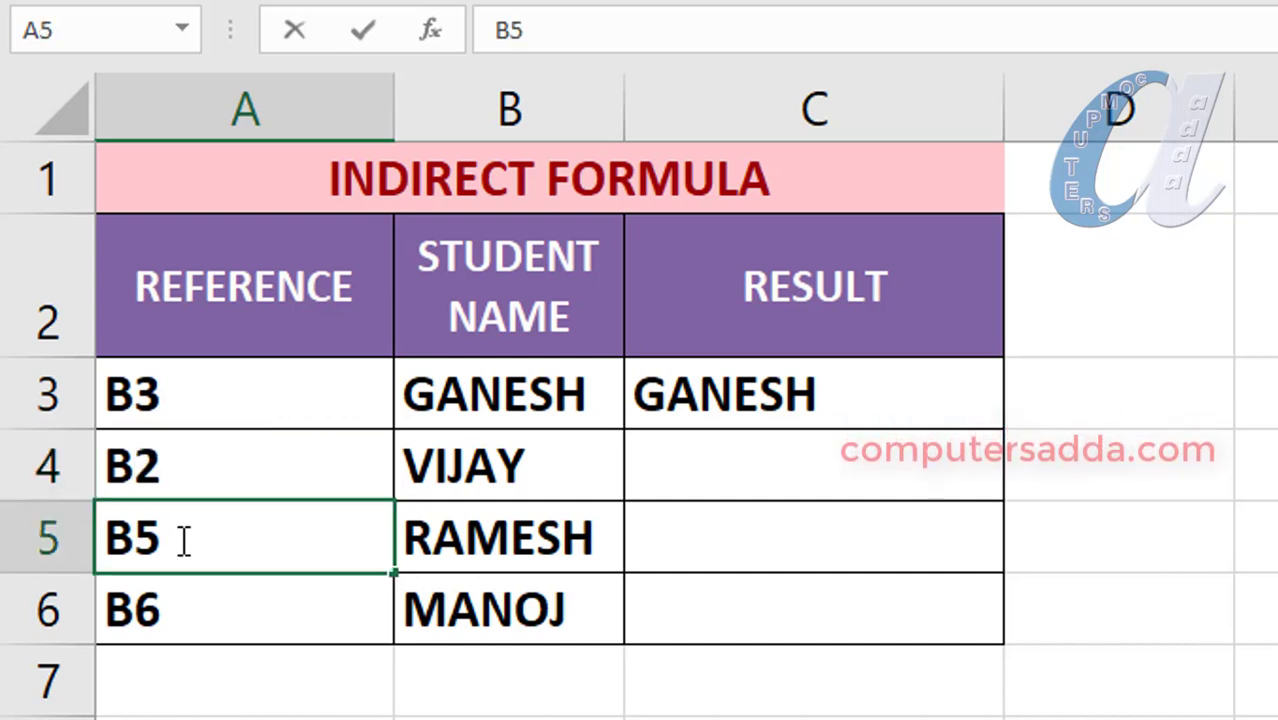
drag(167, 539, 136, 539)
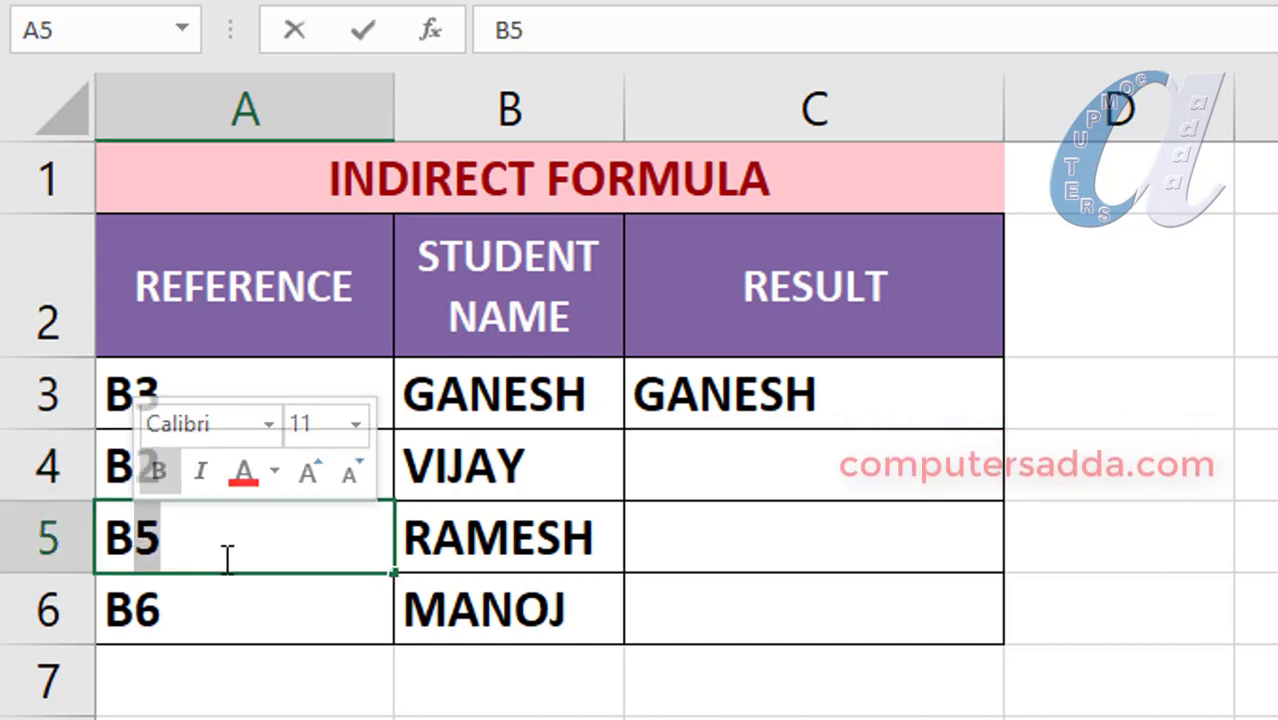
drag(170, 555, 103, 520)
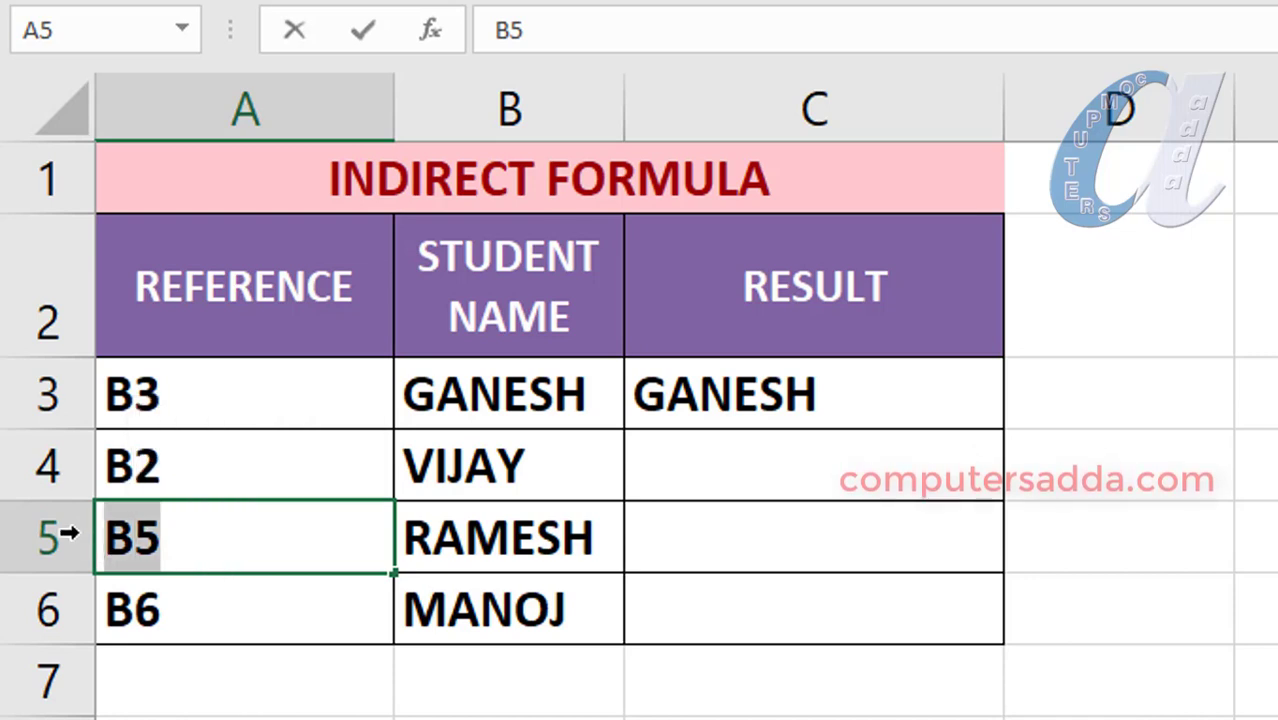
text(a2)
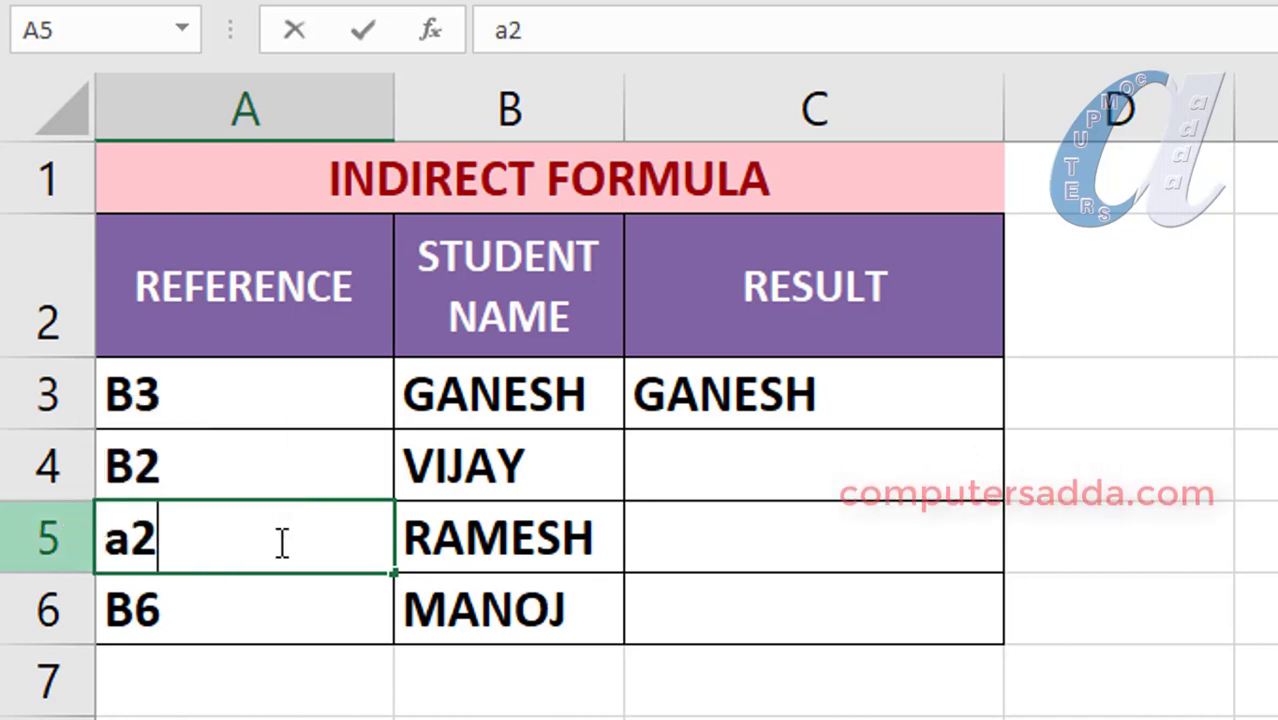
key(BackSpace)
key(BackSpace)
text(A)
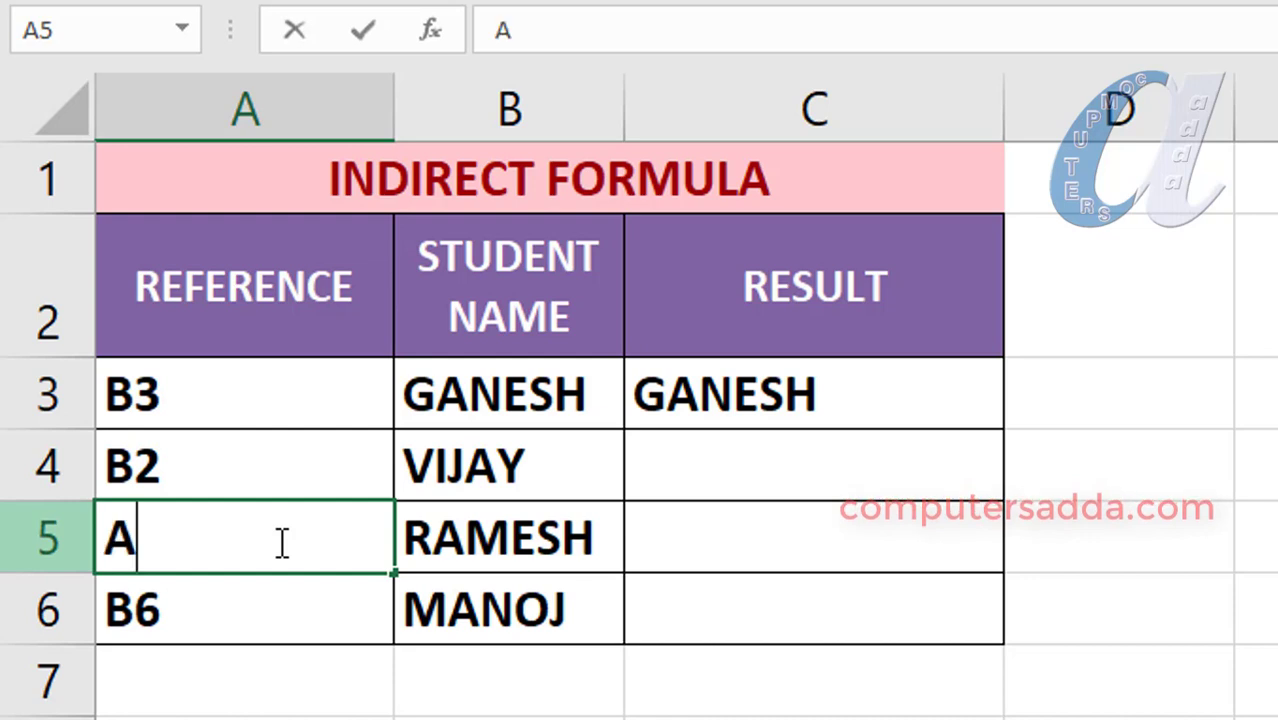
text(2)
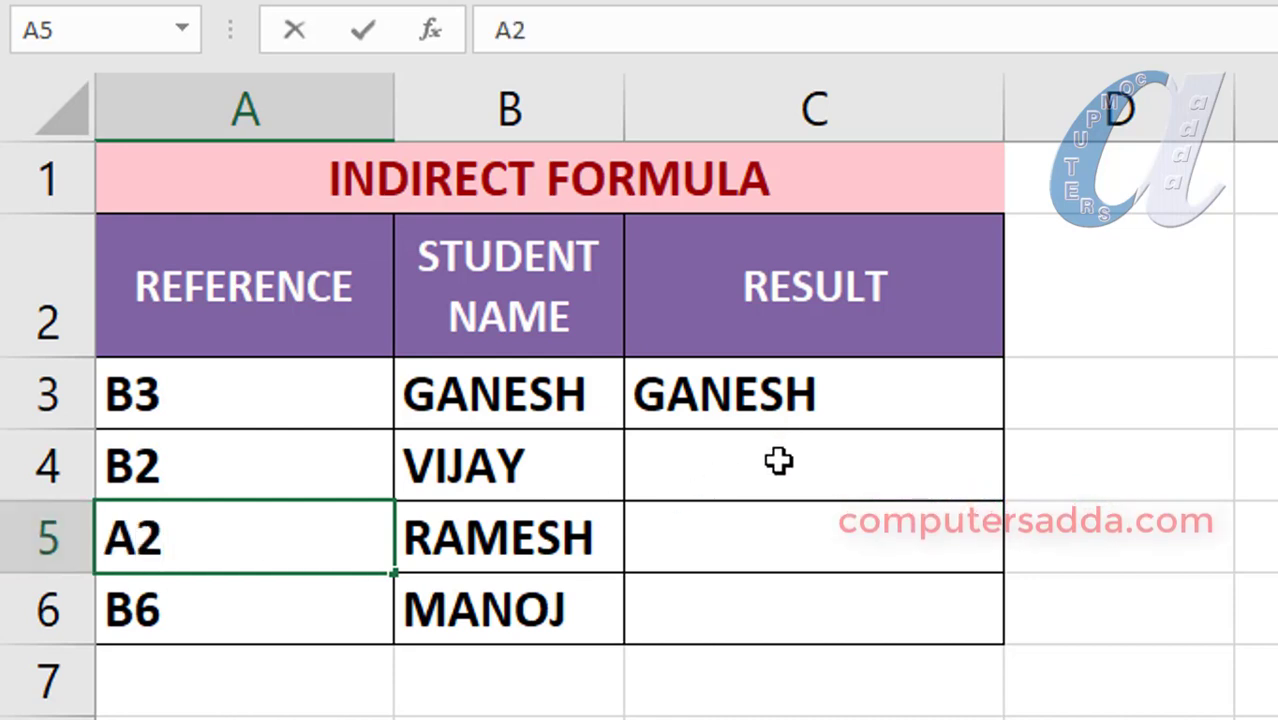
click(777, 459)
- Enter =INDIRECT(A4) in C4 and =INDIRECT(A5) in C5, returning STUDENT NAME and REFERENCE
text(=)
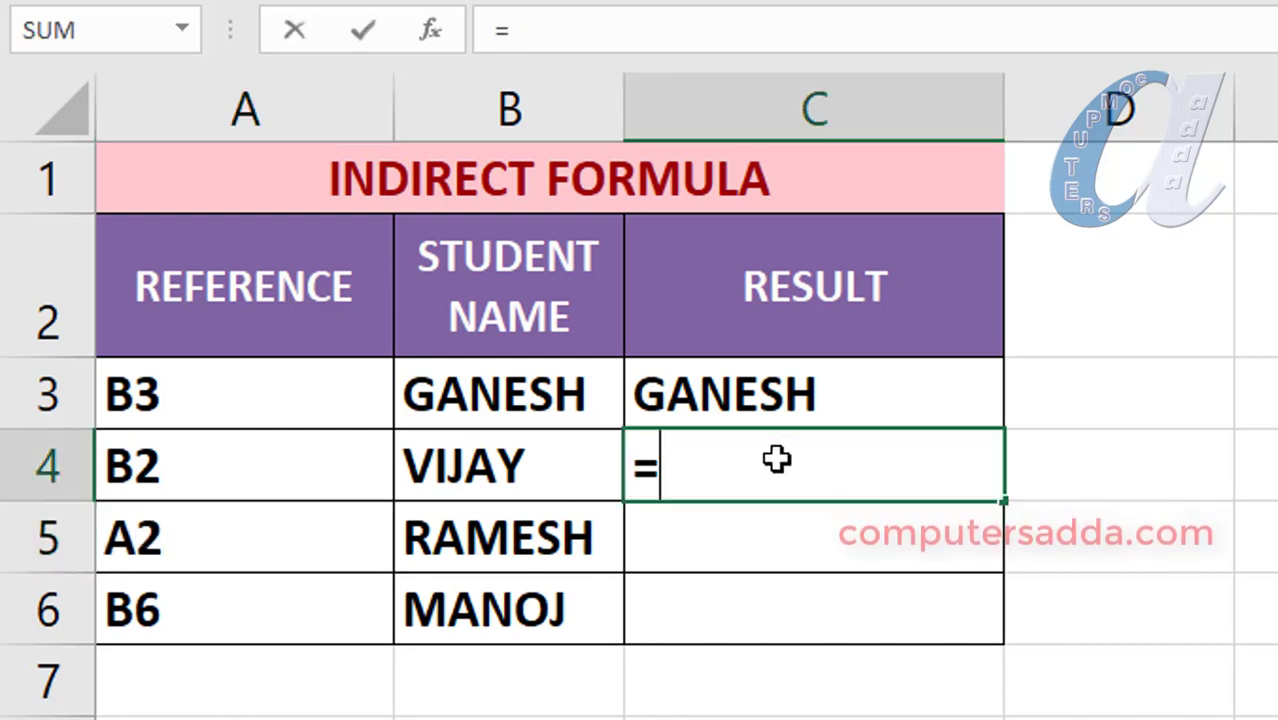
text(indi)
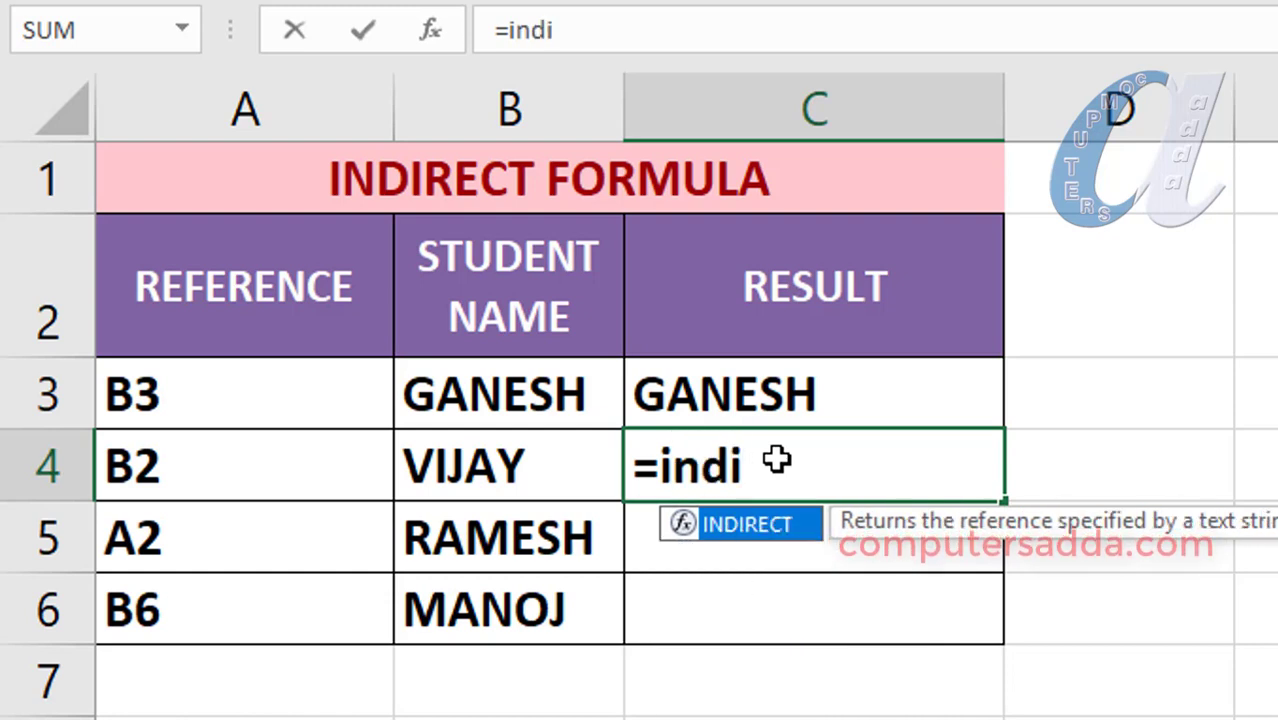
key(Tab)
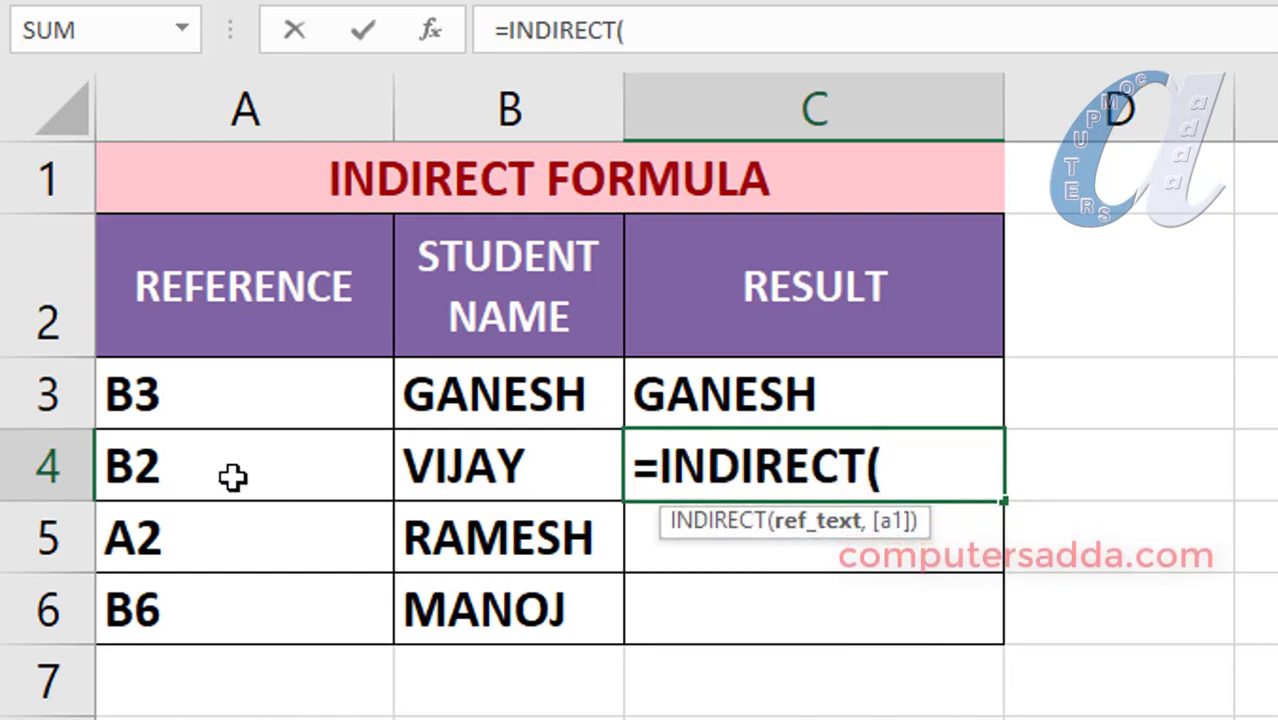
click(160, 466)
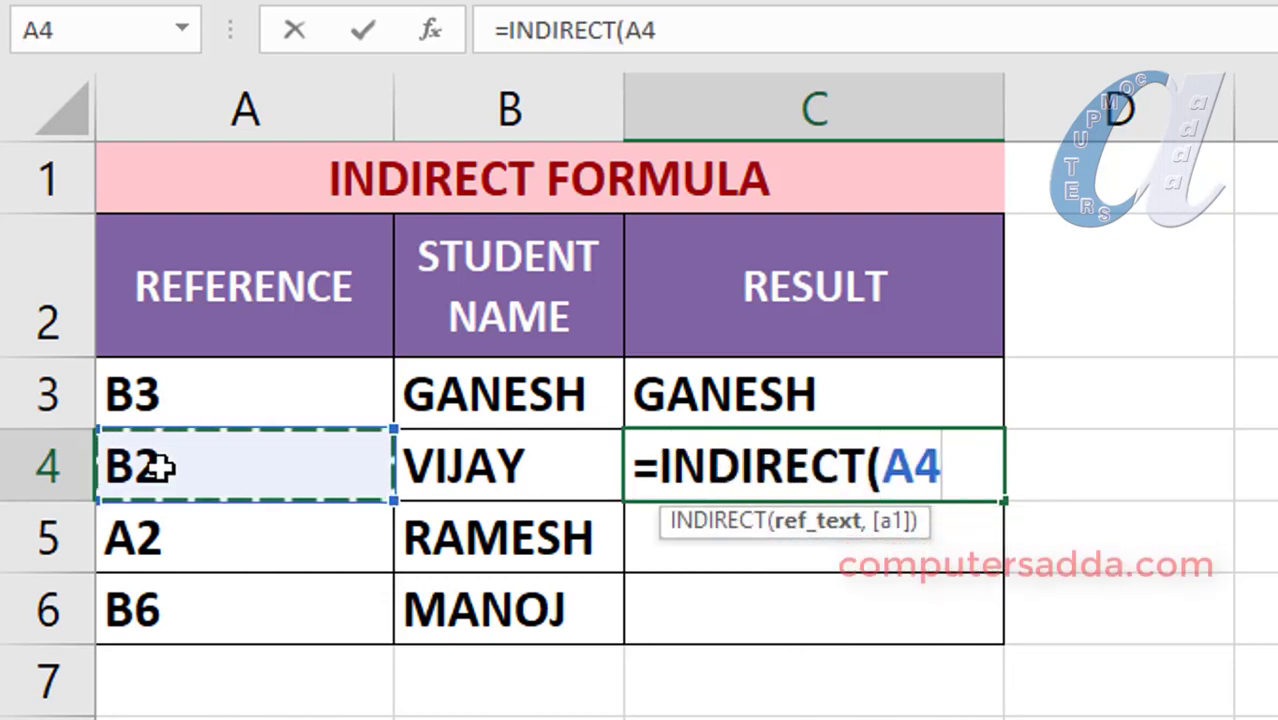
text())
key(Return)
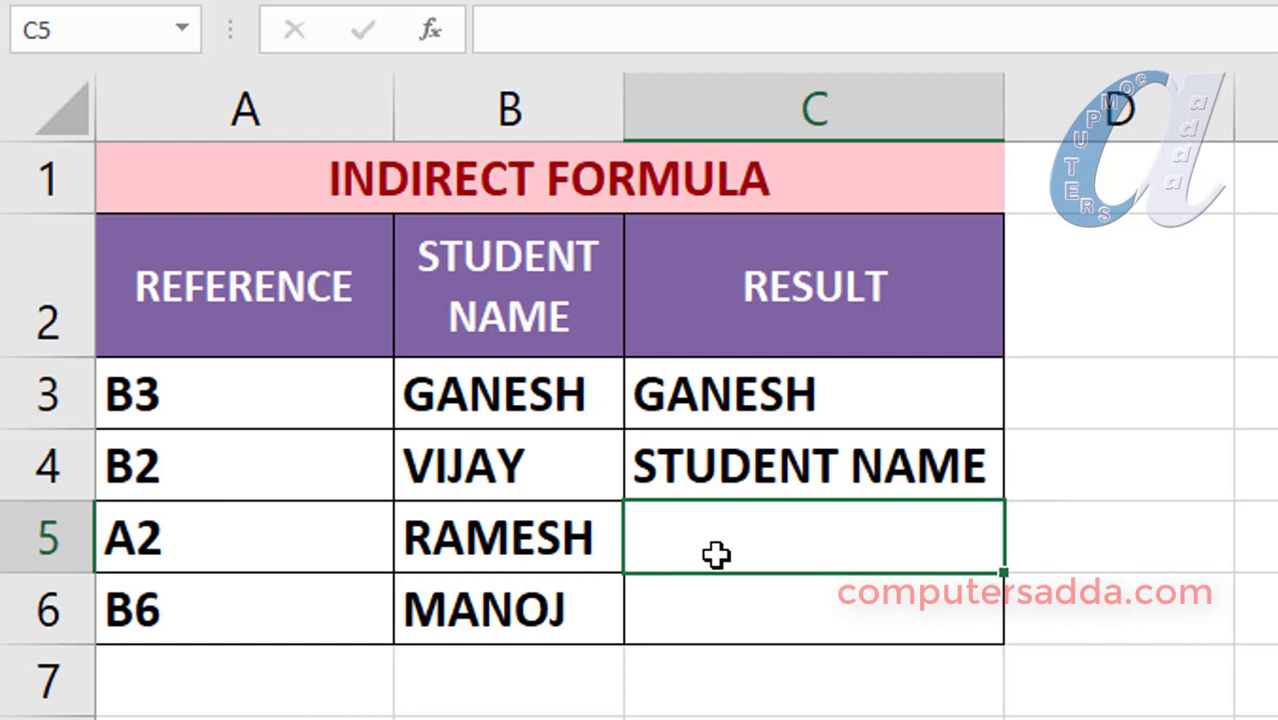
text(=in)
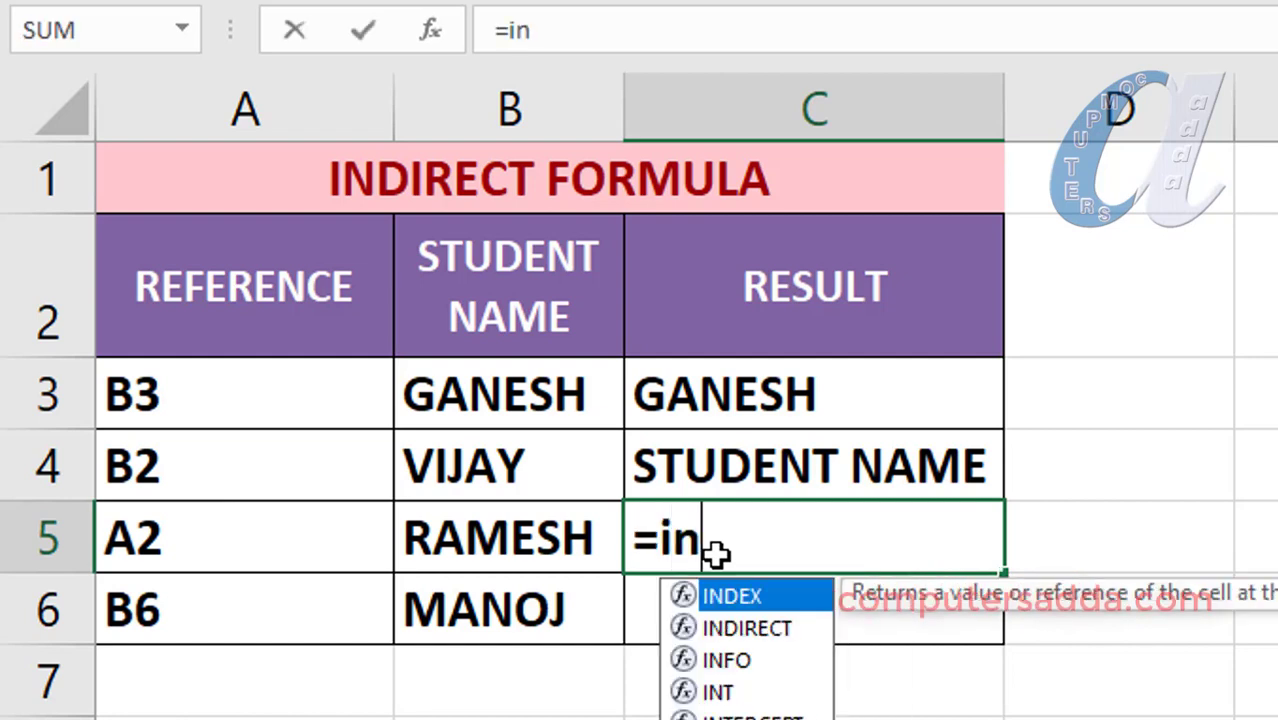
text(di)
key(Tab)
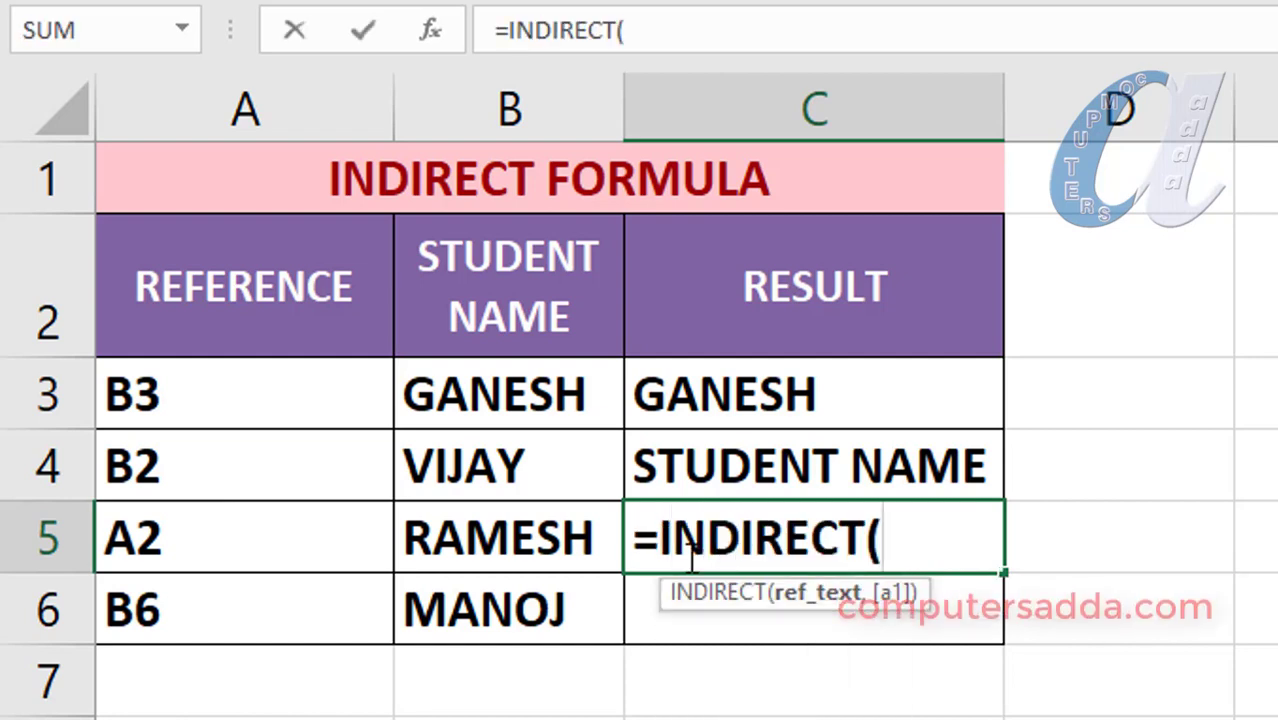
click(217, 548)
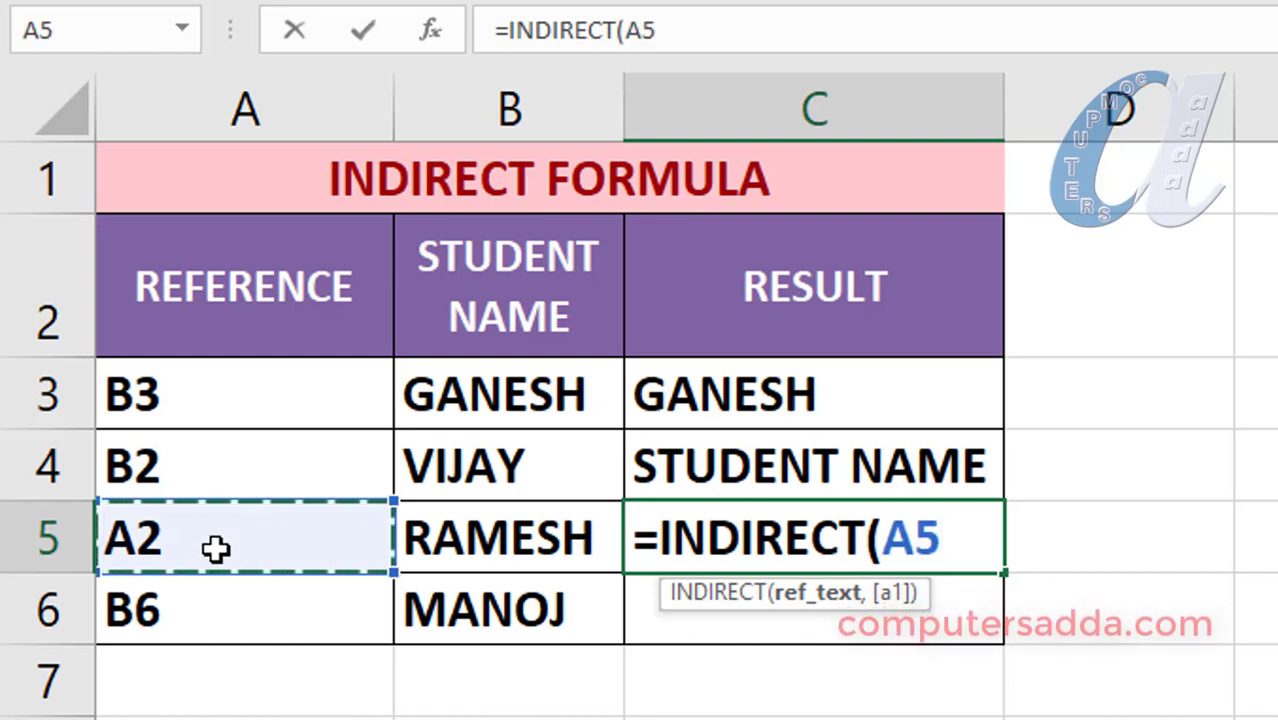
text())
key(Return)
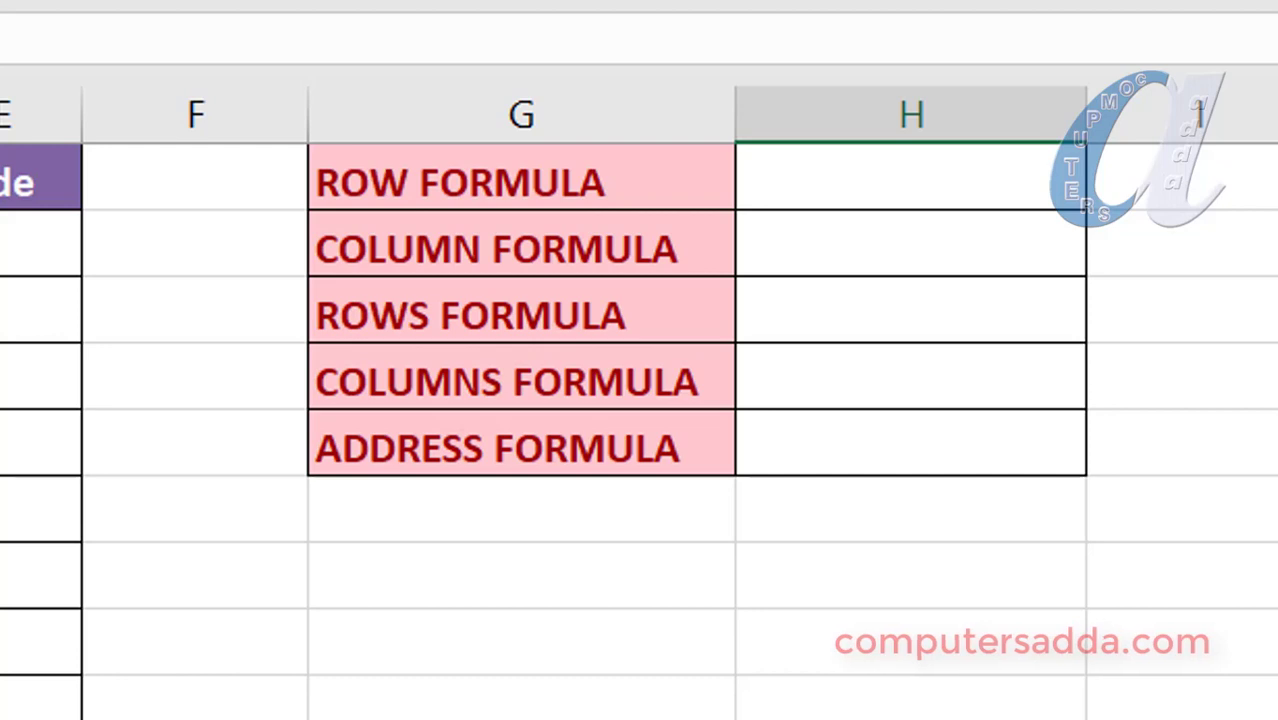
click(1208, 466)
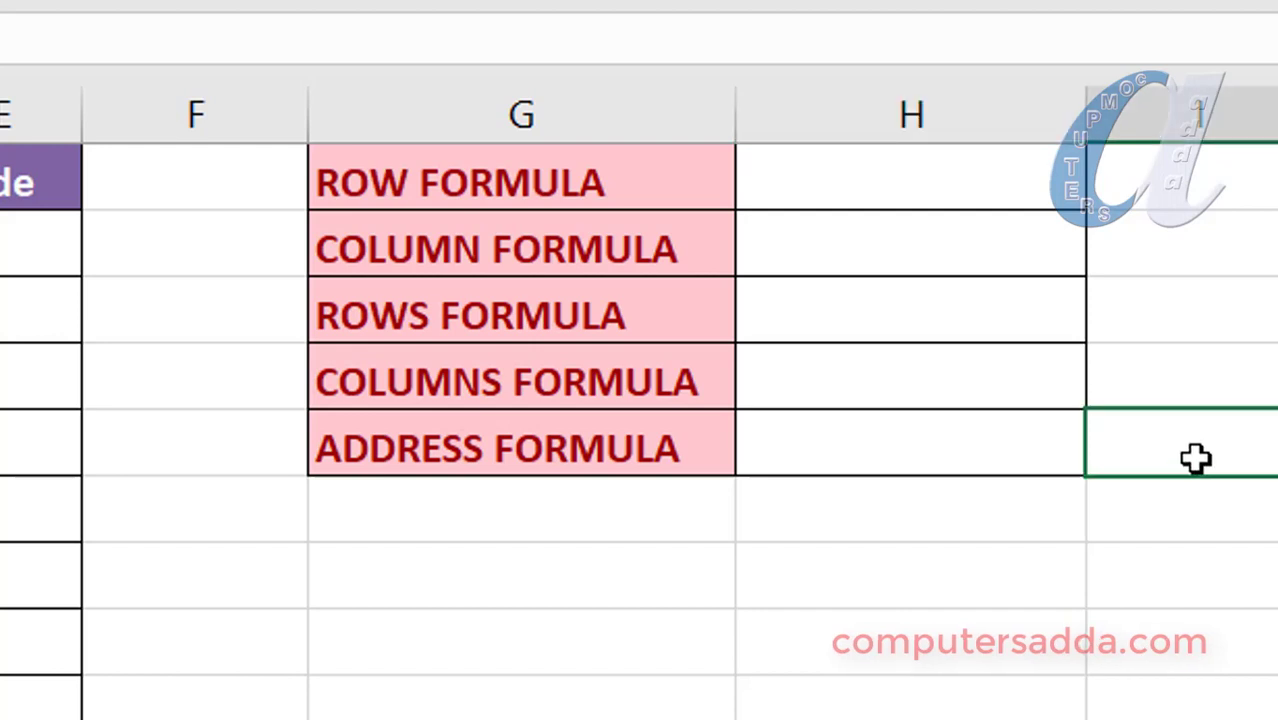
click(849, 193)
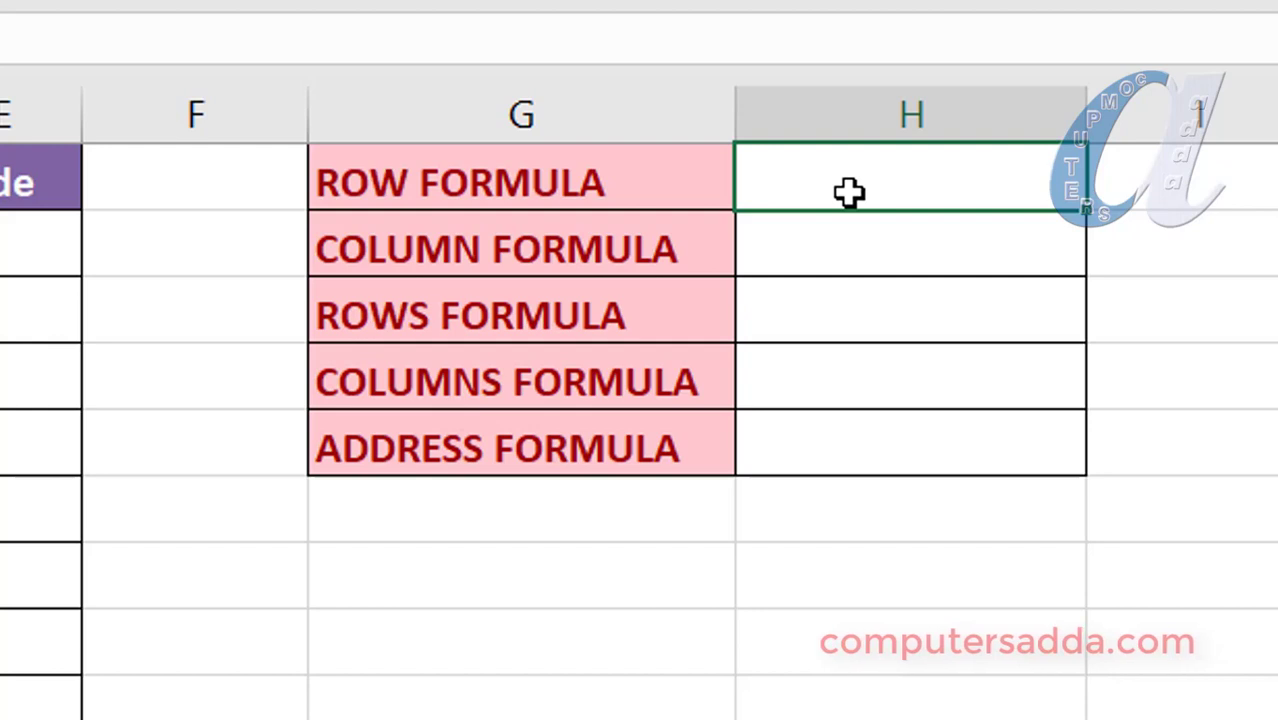
click(893, 304)
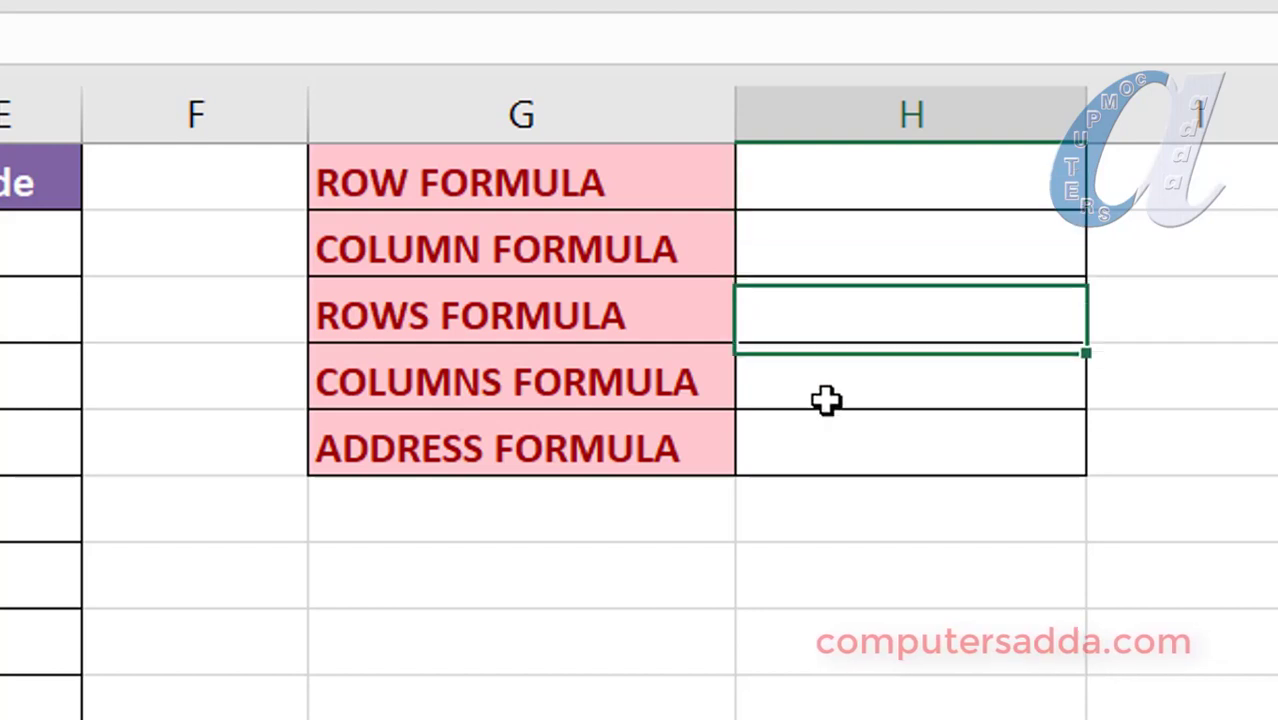
click(824, 392)
drag(850, 180, 858, 390)
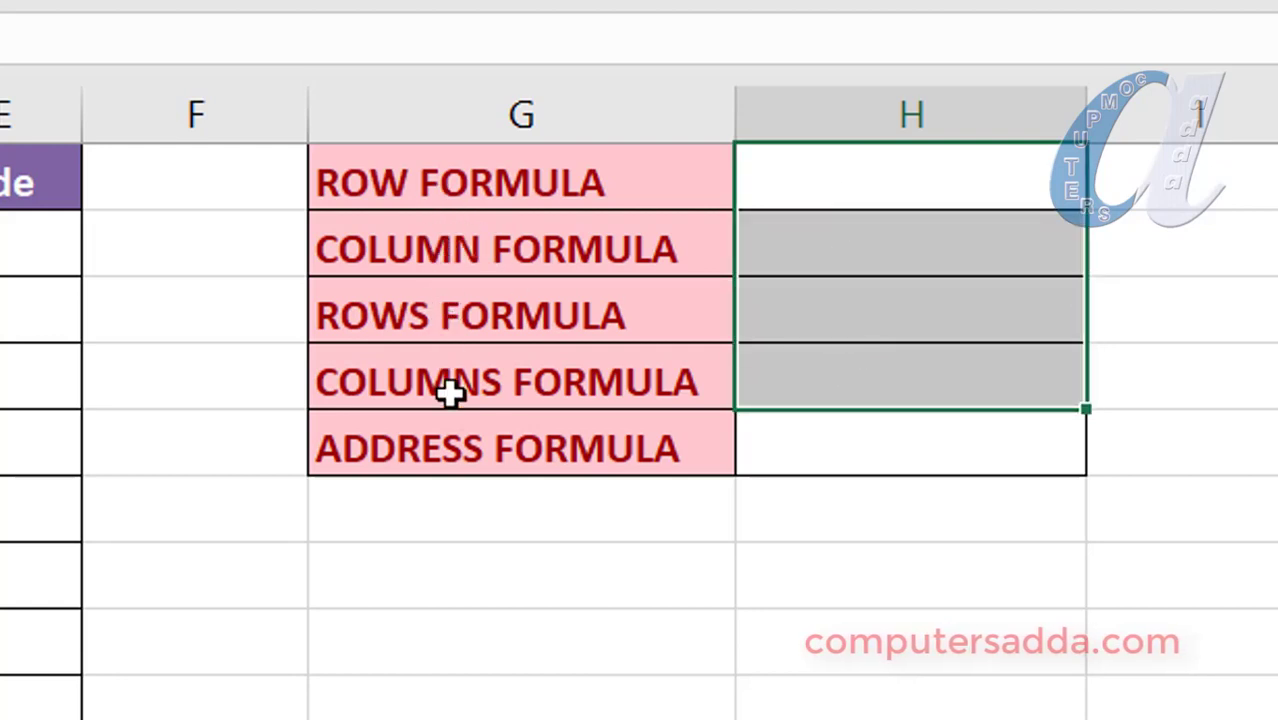
click(888, 163)
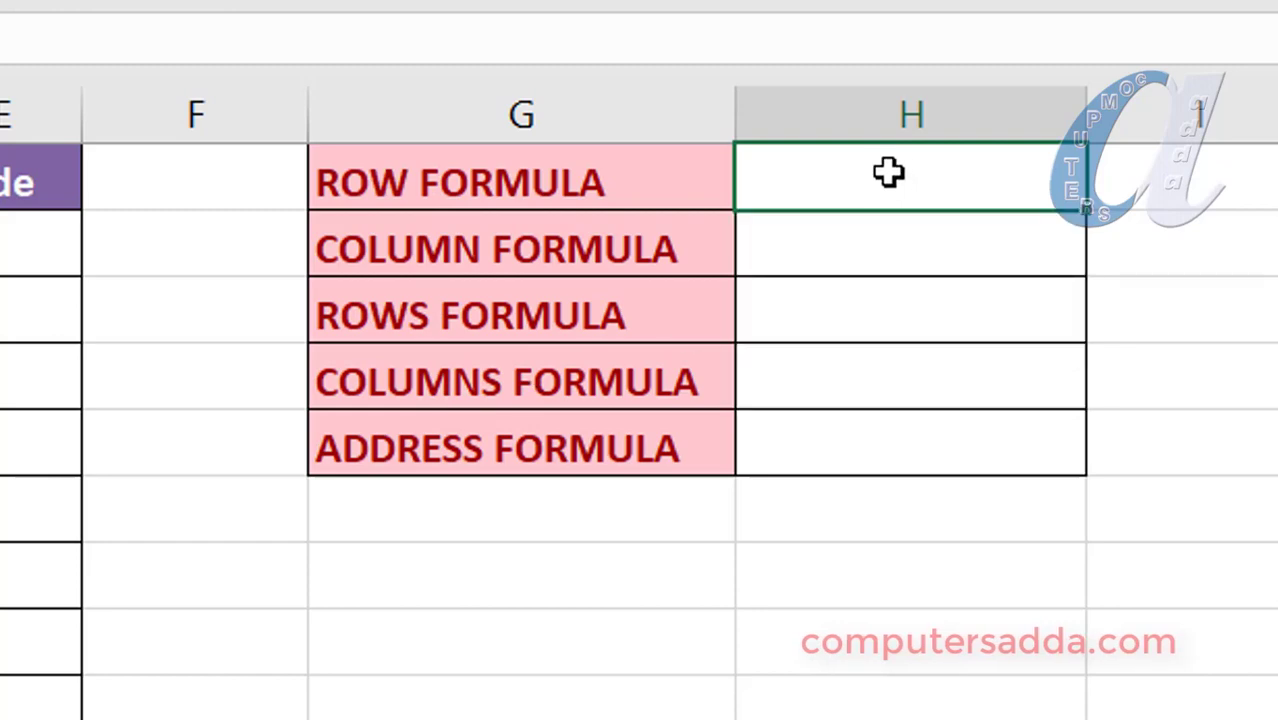
- Enter =ROW(B5) in H1 so it returns 5
text(=row)
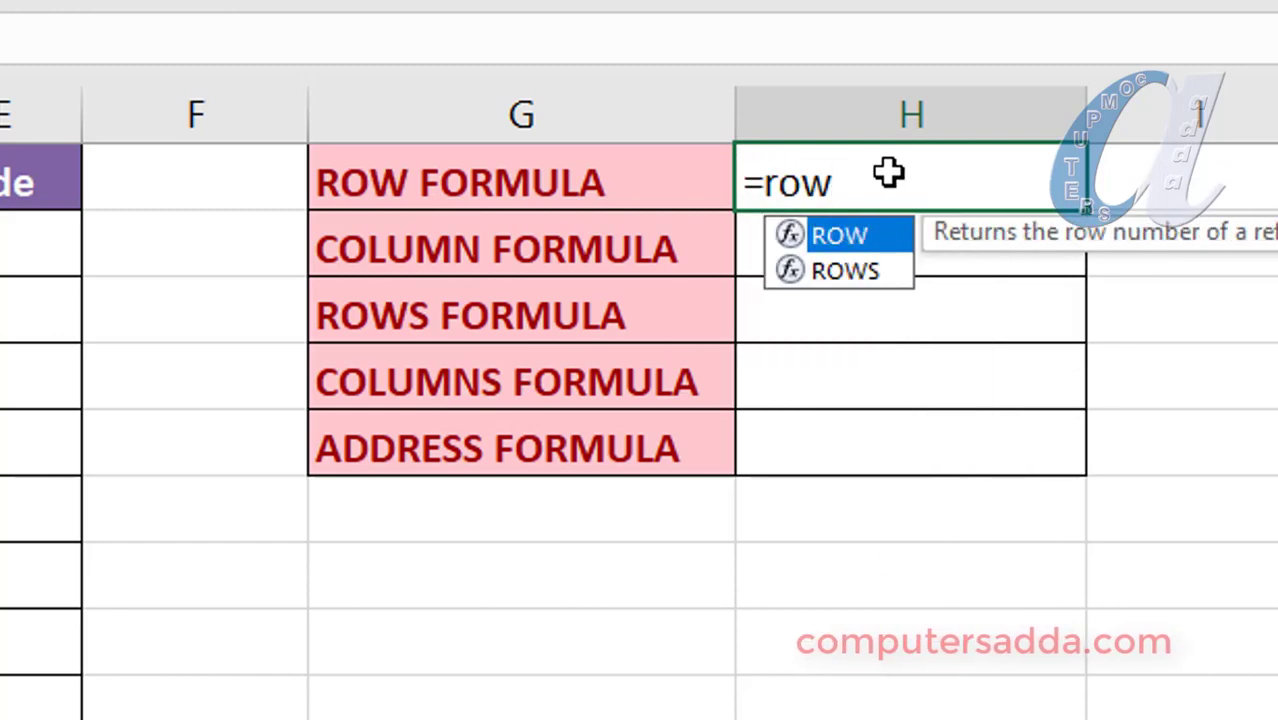
key(Tab)
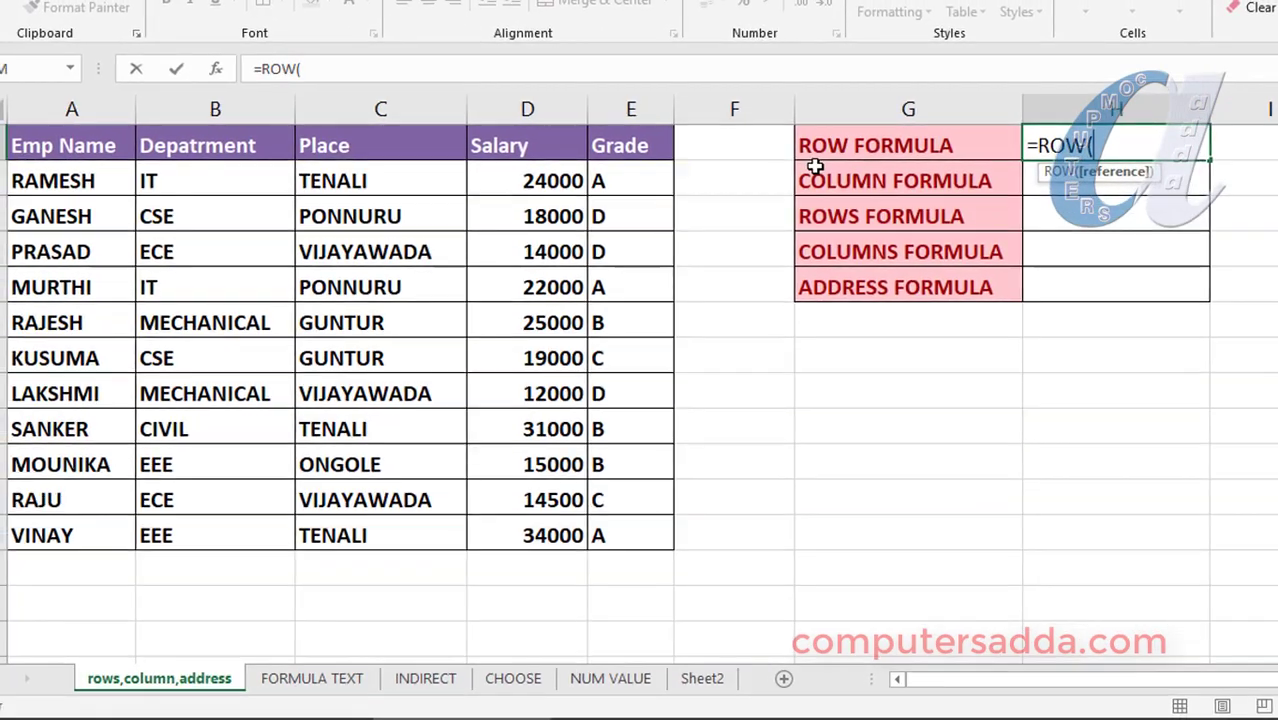
click(174, 288)
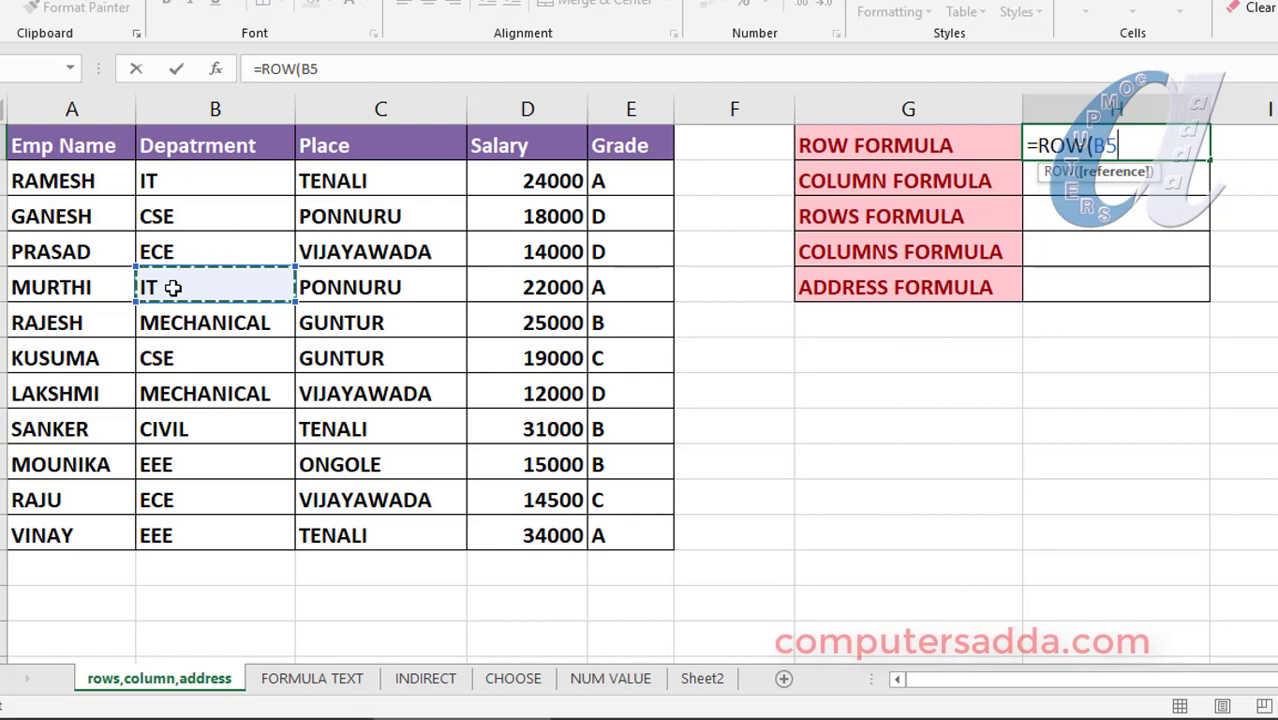
text())
key(Return)
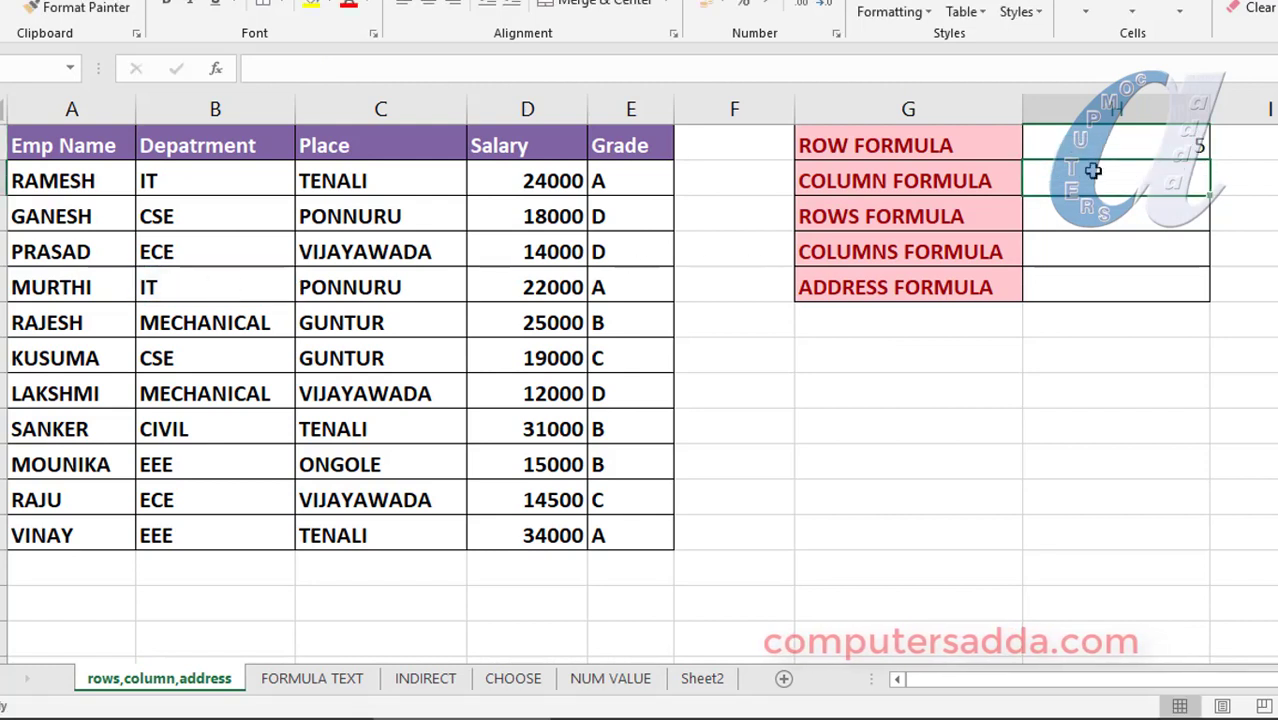
- Enter =COLUMN(A5) in H2 so it returns 1
text(=col)
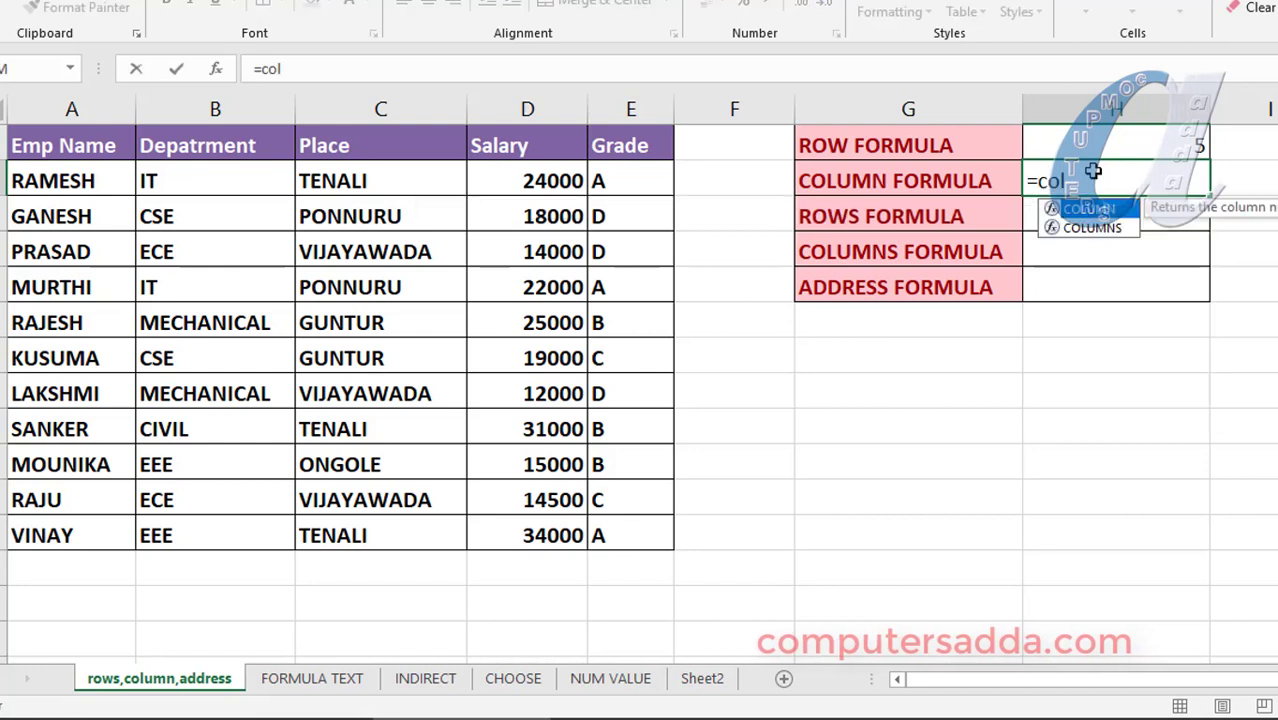
key(Tab)
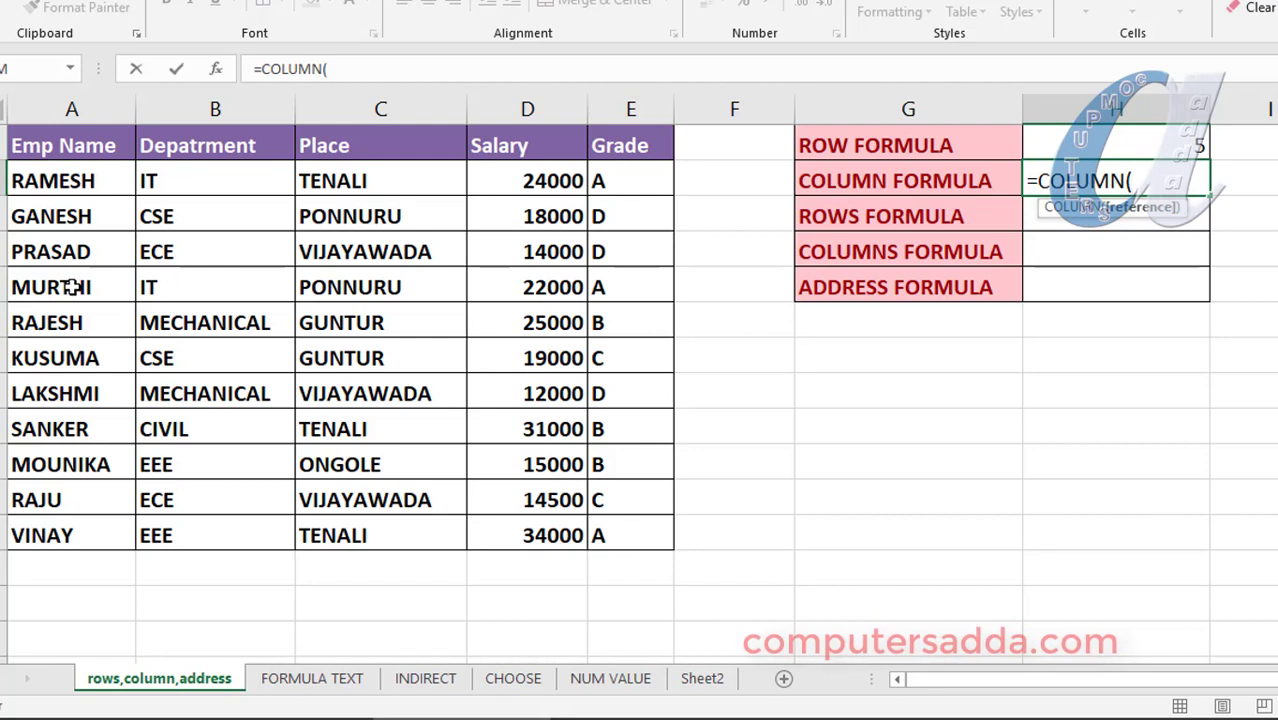
click(72, 287)
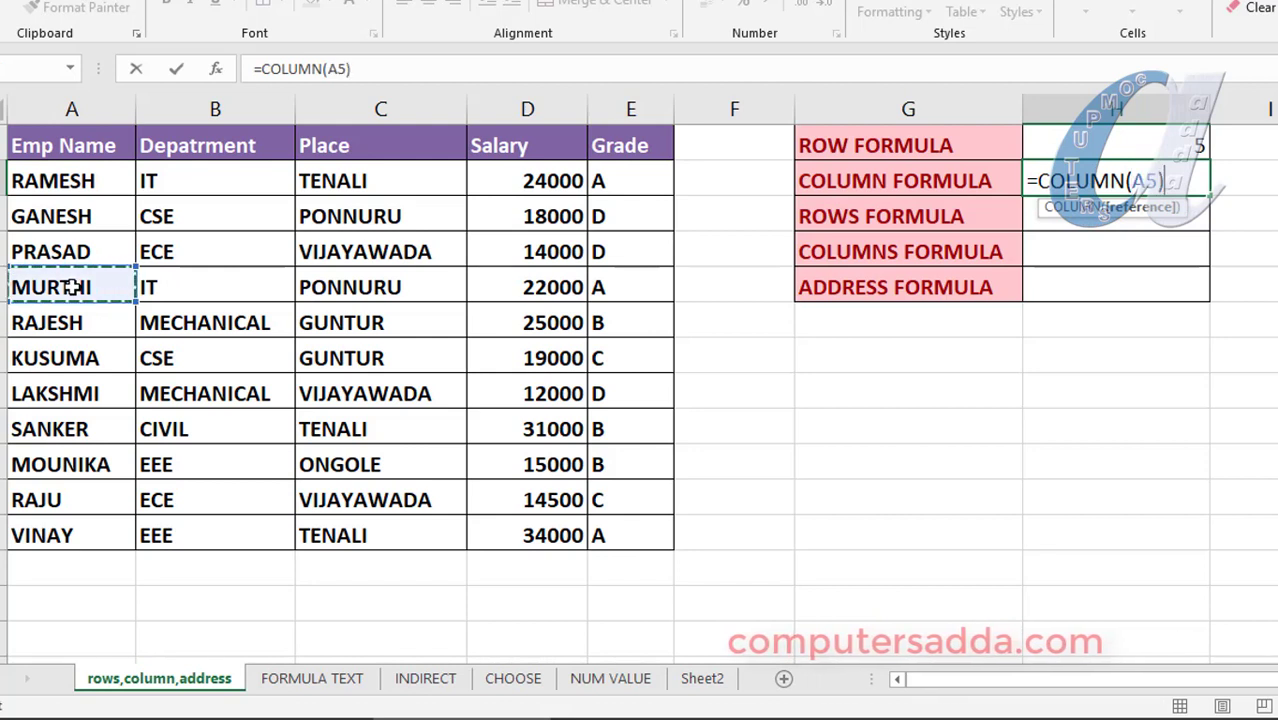
key(Return)
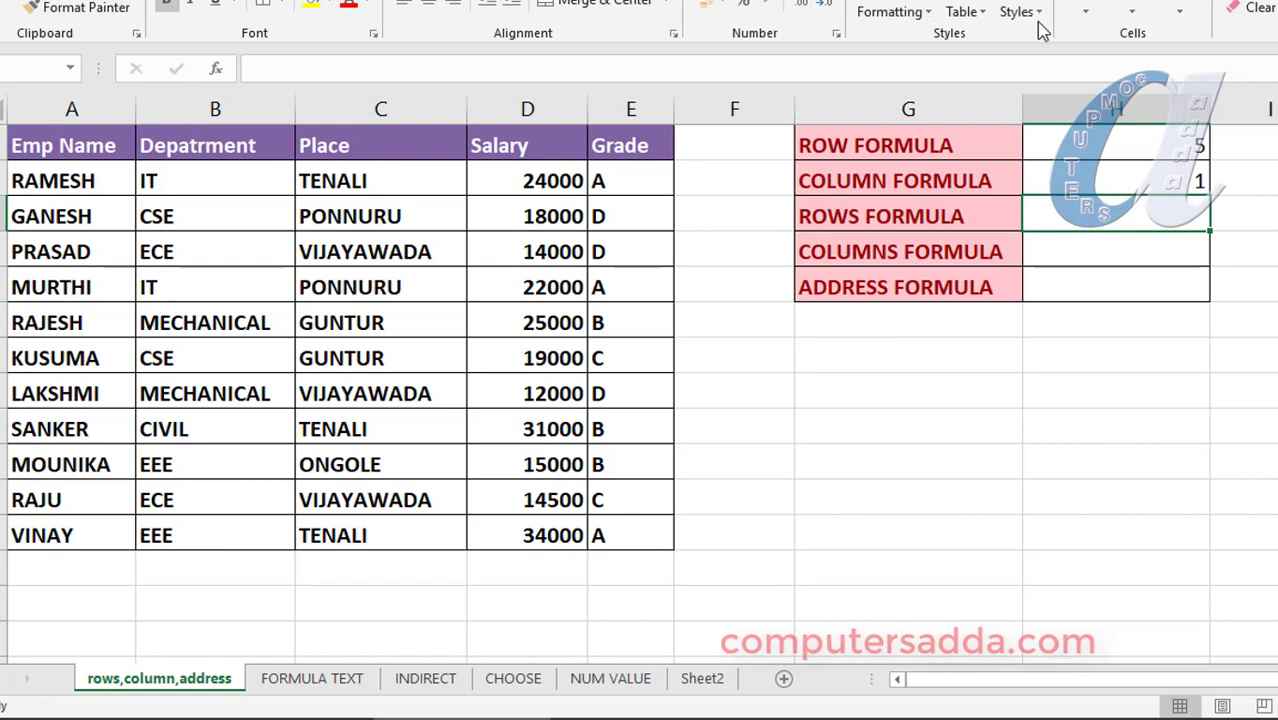
click(1152, 181)
drag(1132, 140, 1129, 291)
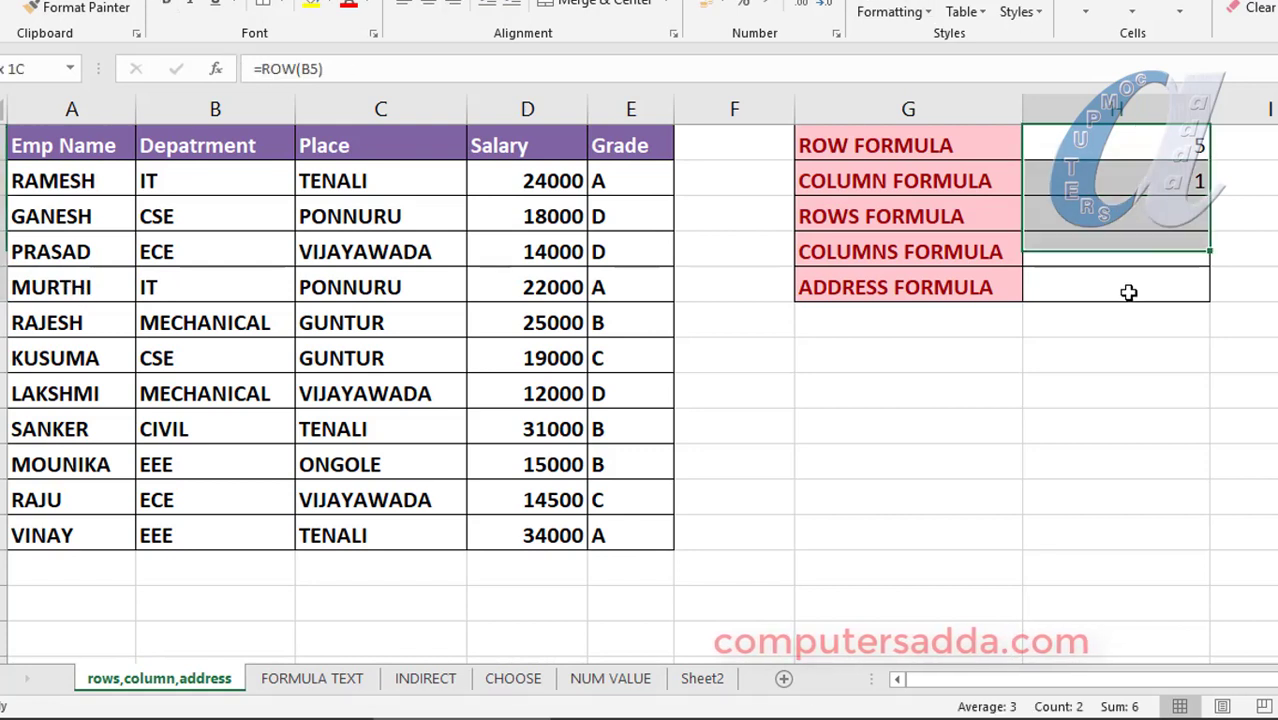
- Enter =ROWS(A4:A9) beside ROWS FORMULA, giving 6
click(1092, 216)
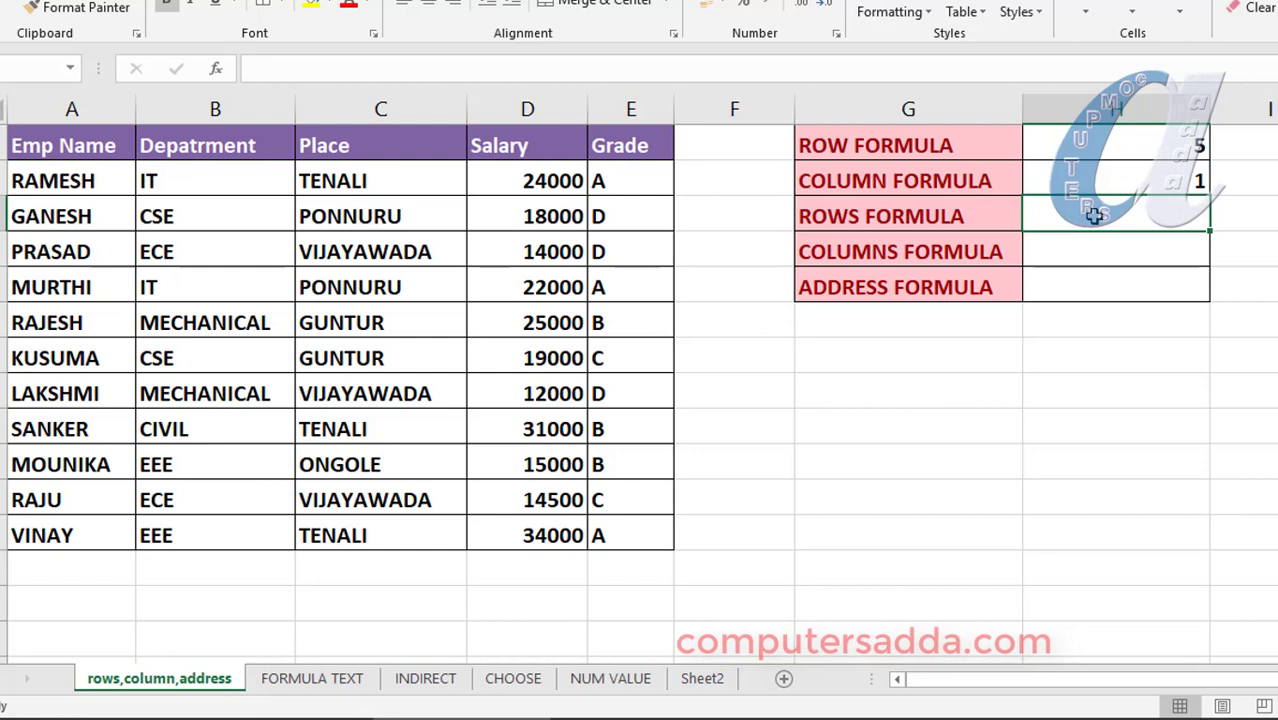
text(=)
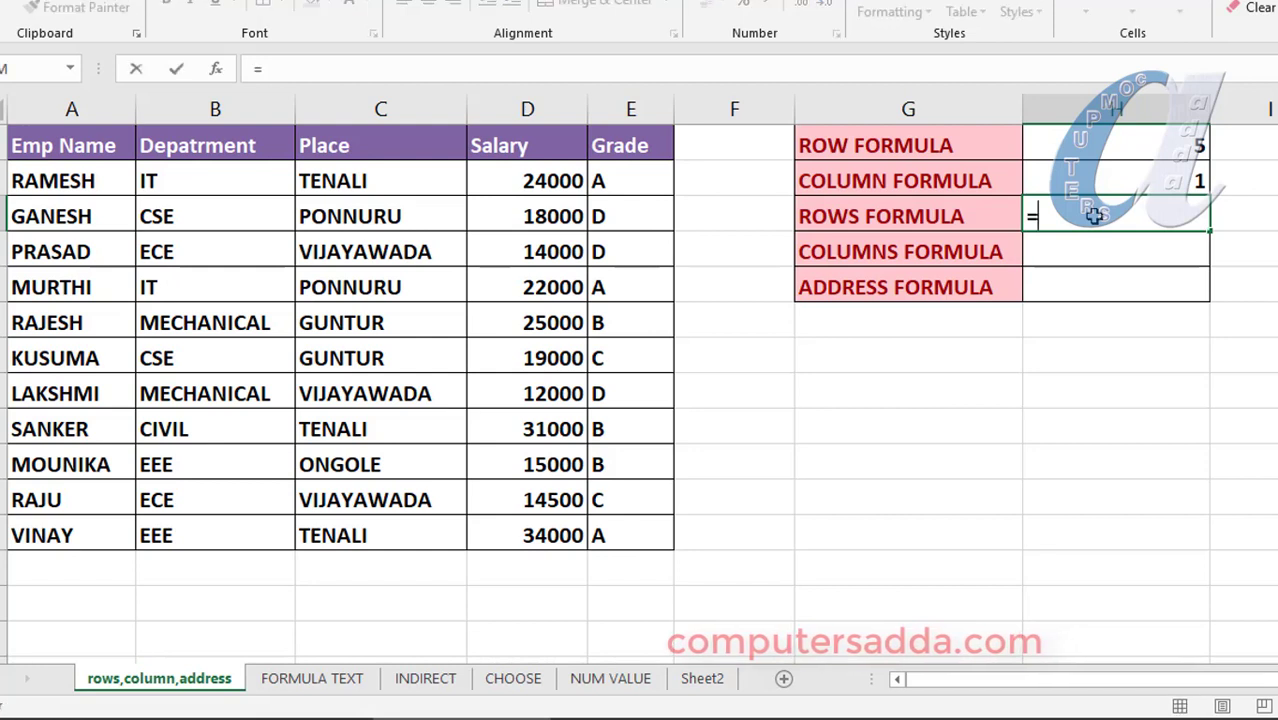
text(rows)
key(Tab)
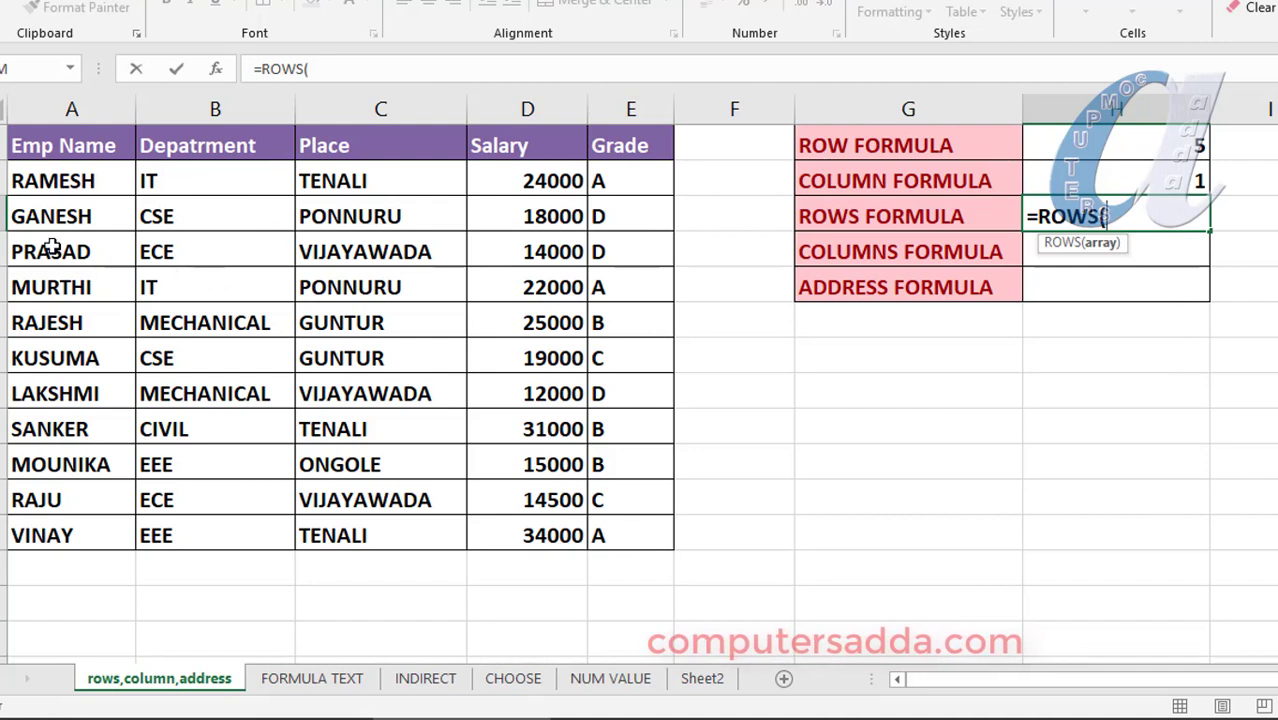
drag(52, 249, 53, 407)
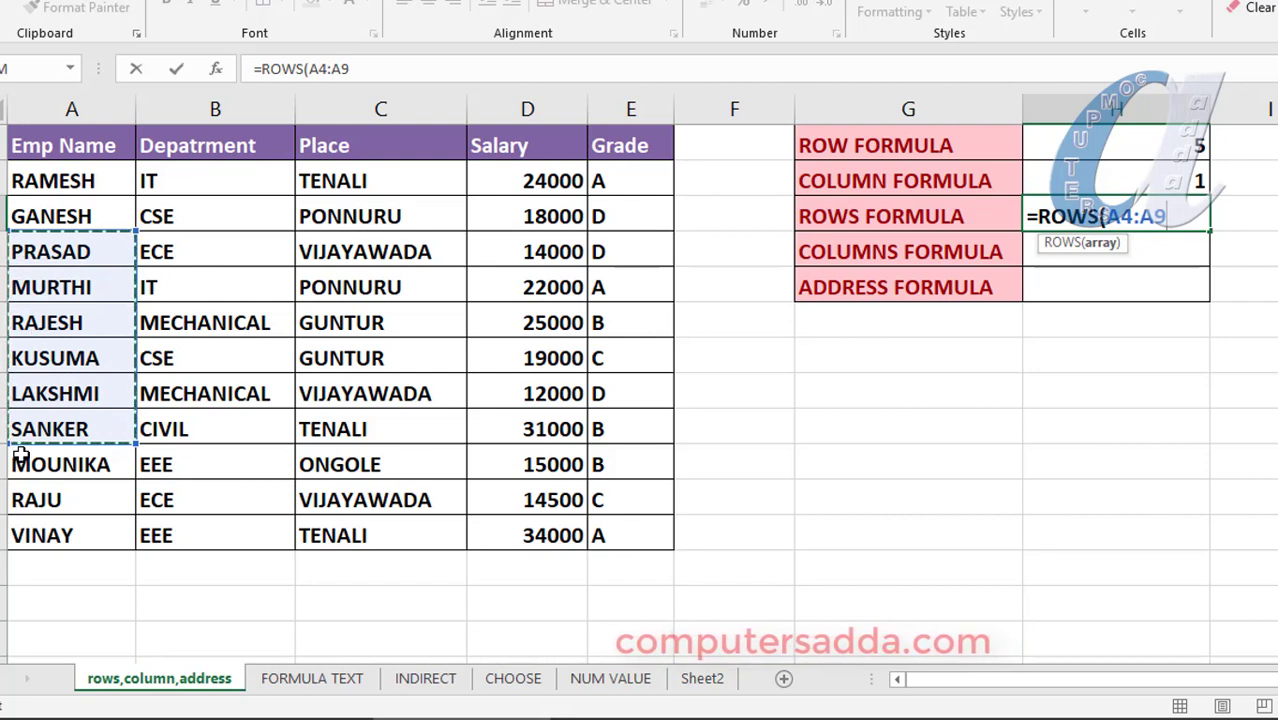
text())
key(Return)
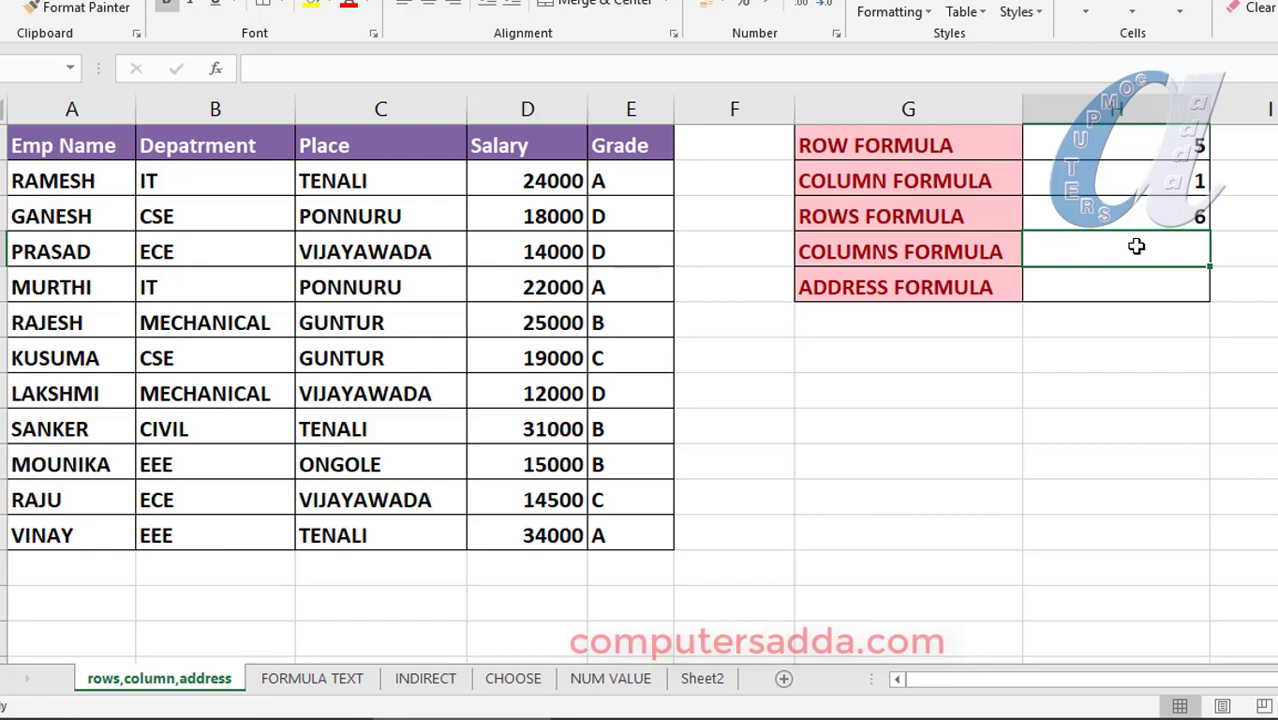
- Enter =COLUMNS(B4:C4) beside COLUMNS FORMULA, giving 2
text(=col)
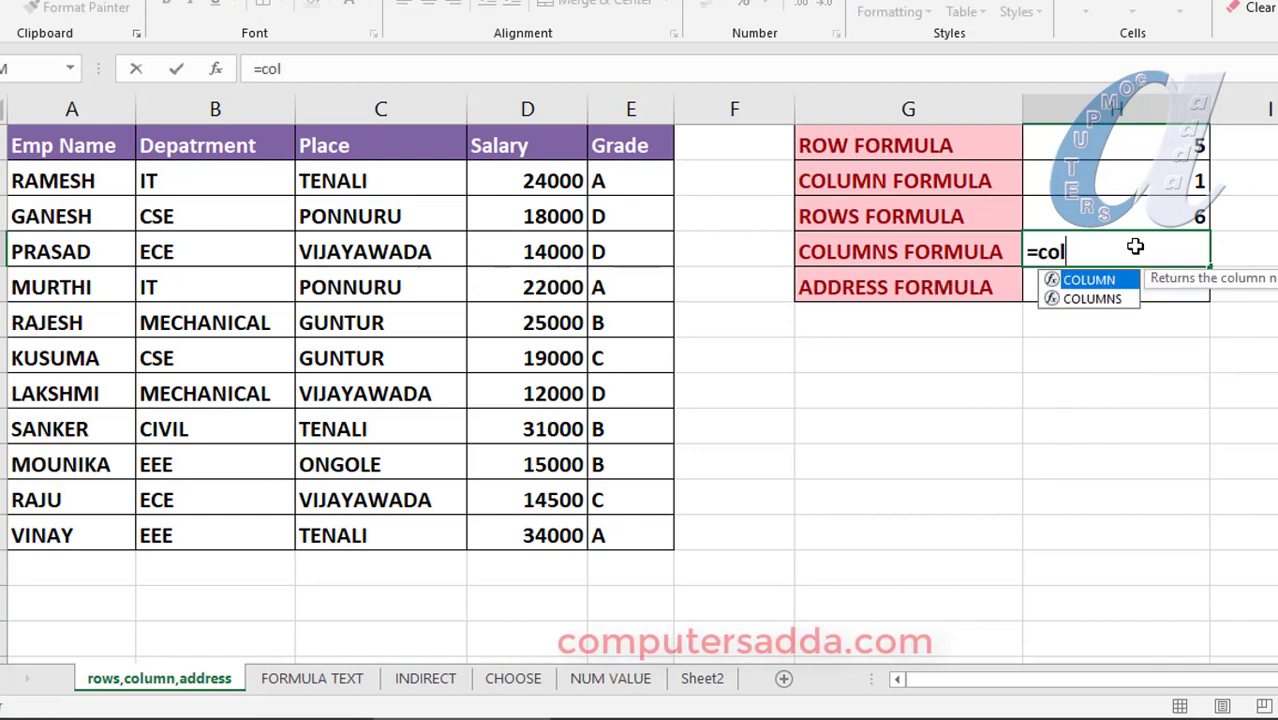
key(Down)
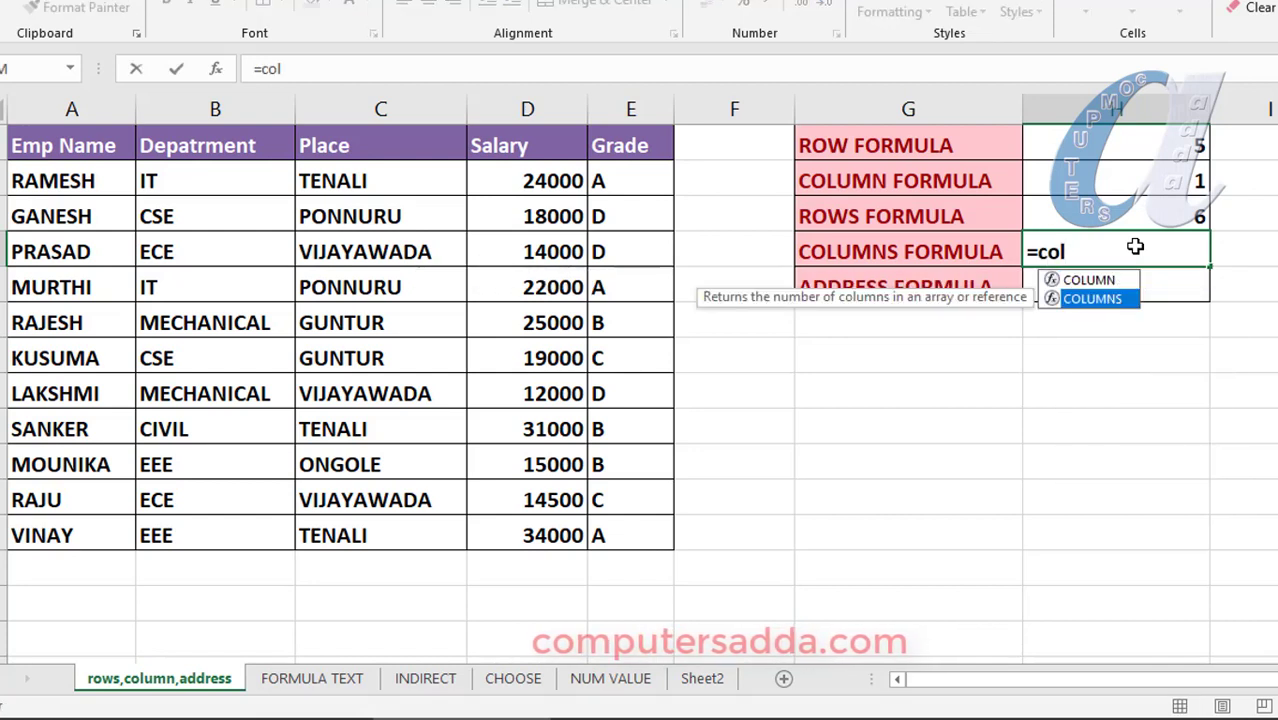
key(Tab)
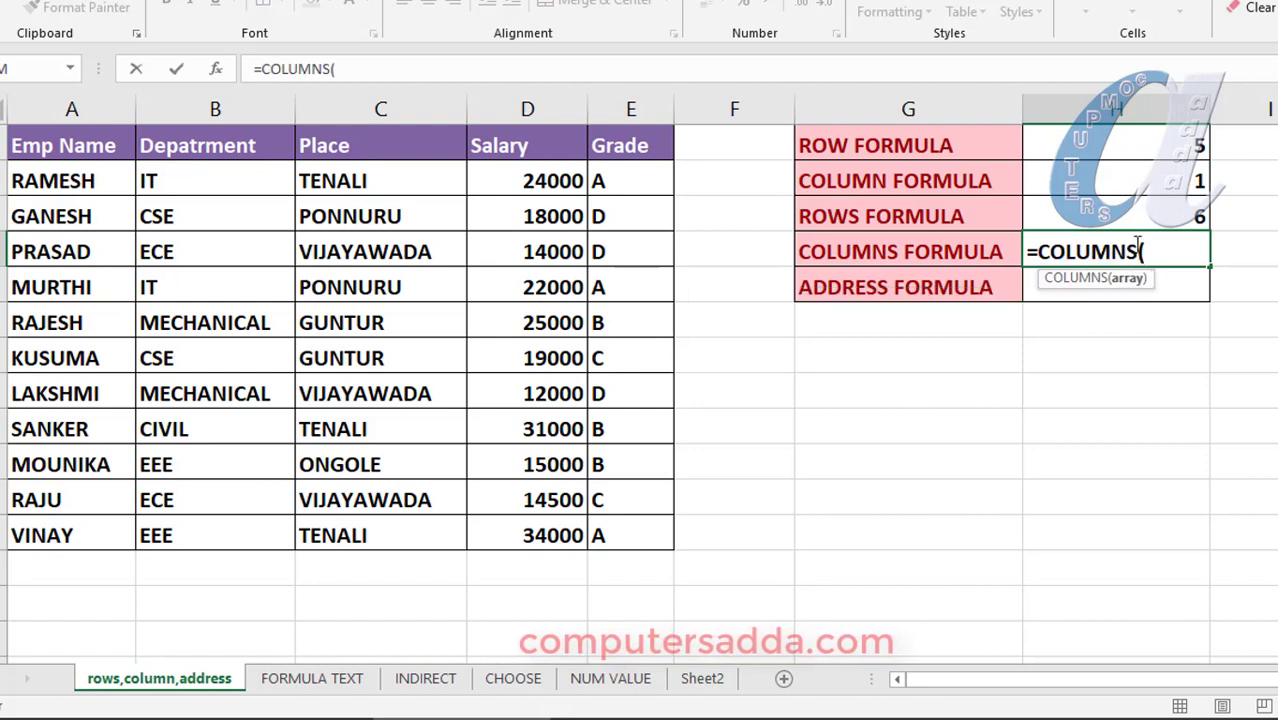
drag(205, 268, 355, 240)
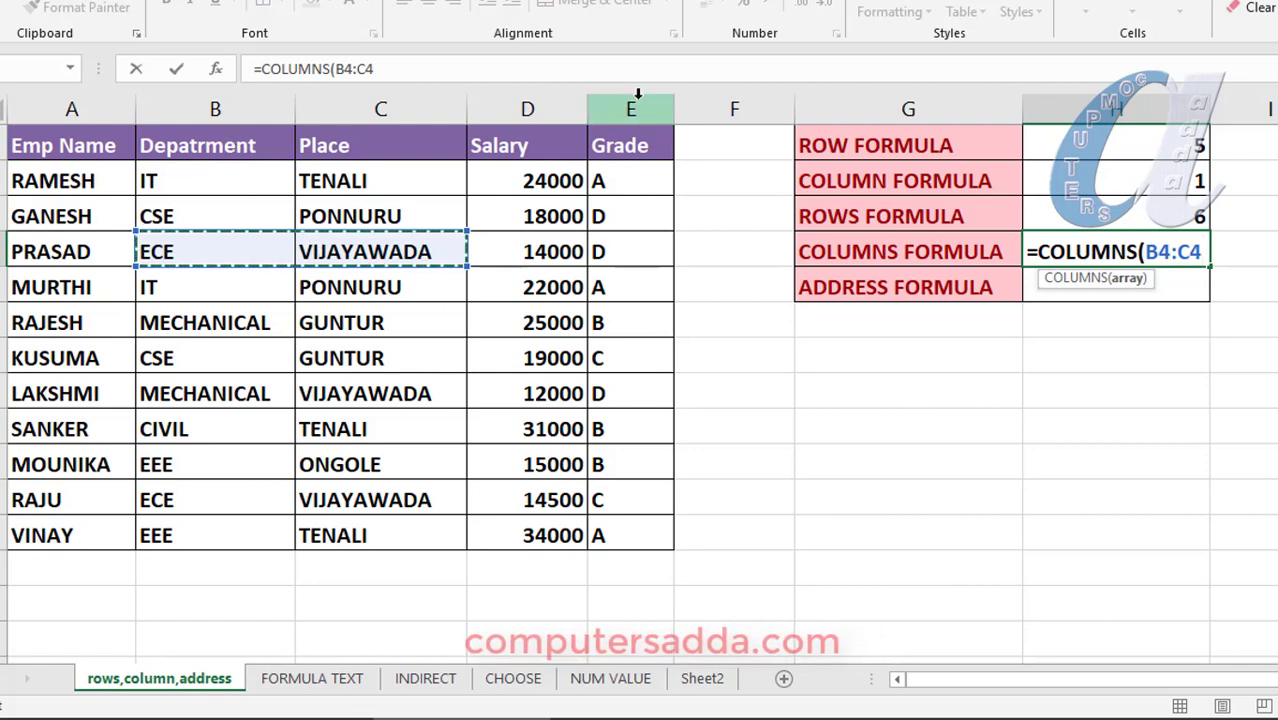
text())
key(Return)
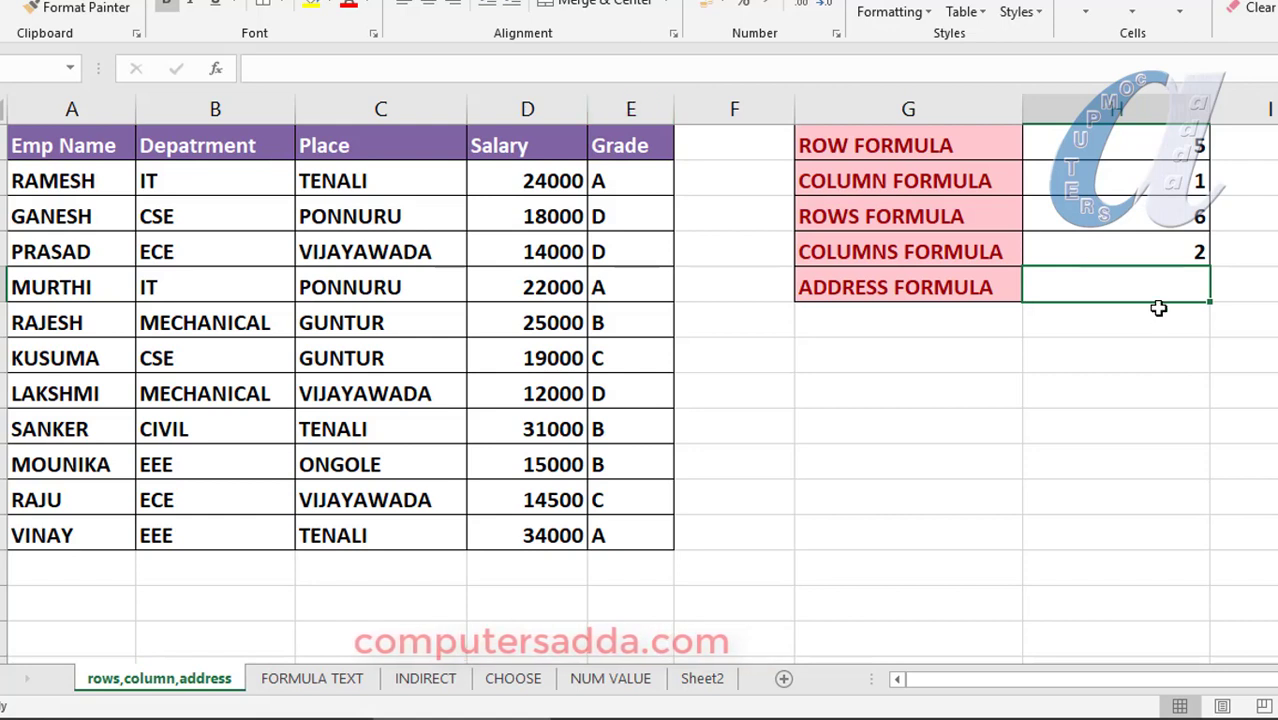
click(996, 600)
click(910, 498)
click(1232, 435)
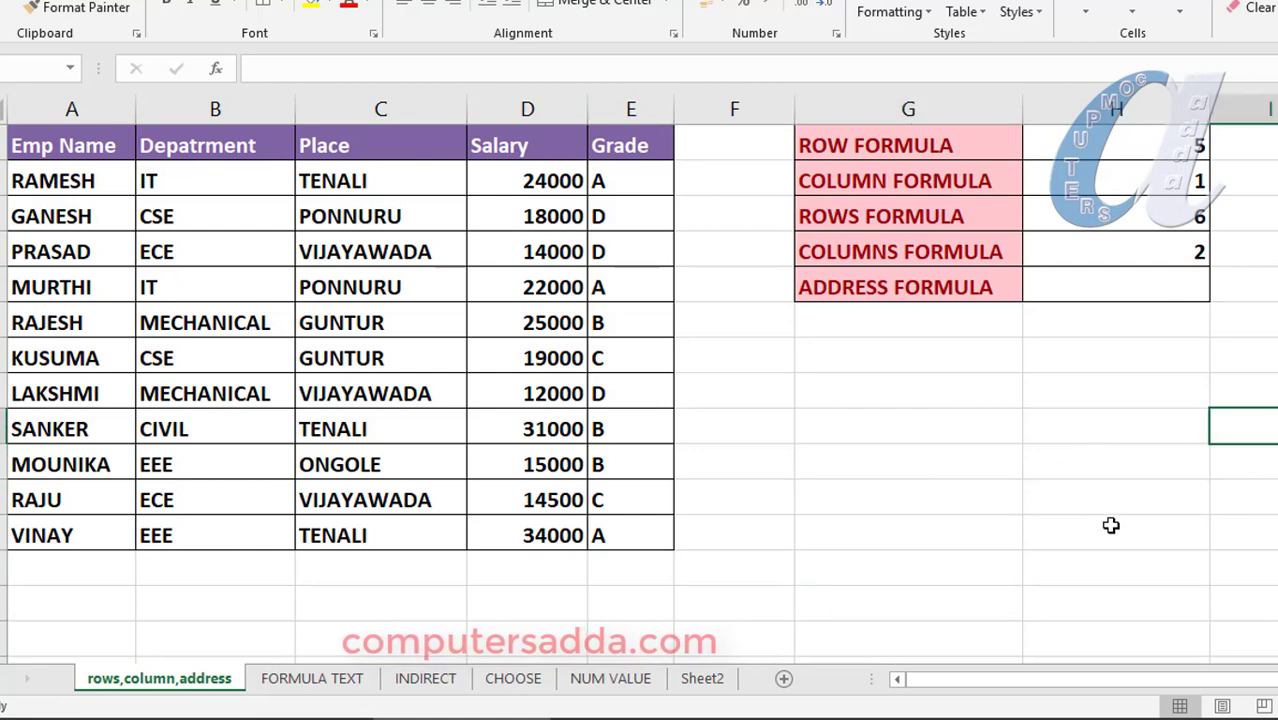
click(1111, 525)
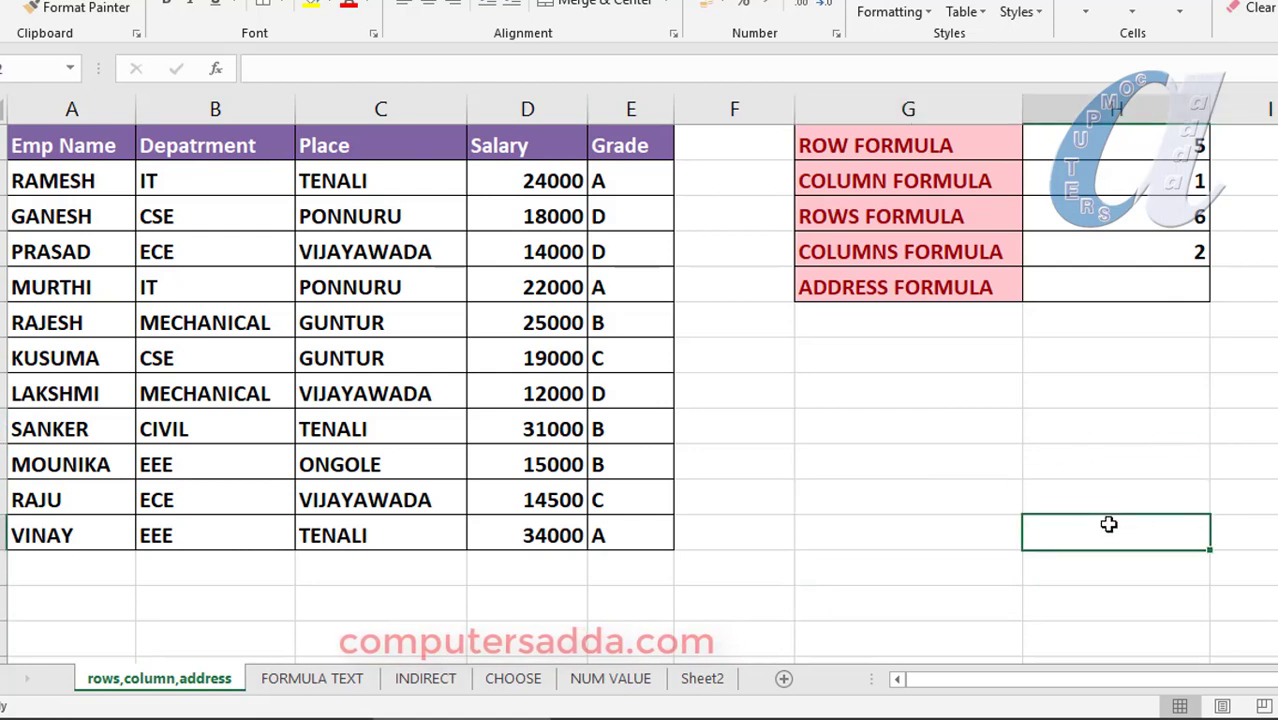
click(878, 425)
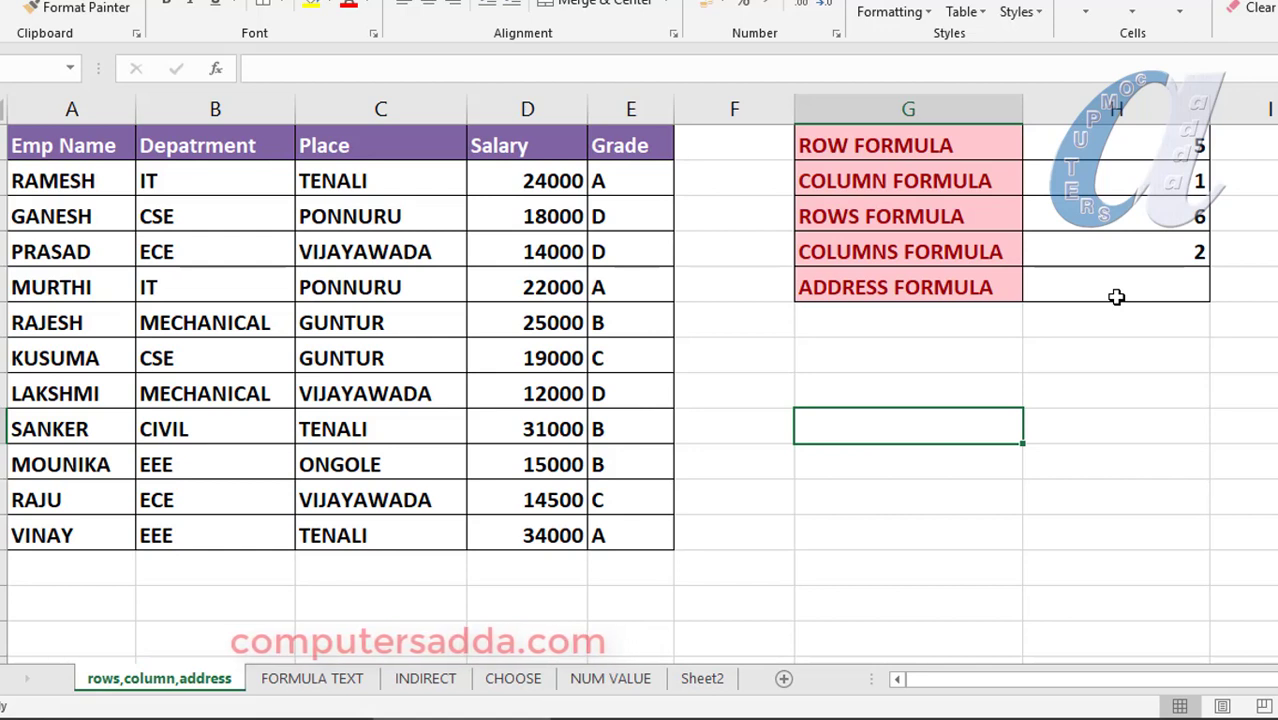
- Enter =ADDRESS(5,3) beside ADDRESS FORMULA so it returns $C$5
click(1122, 296)
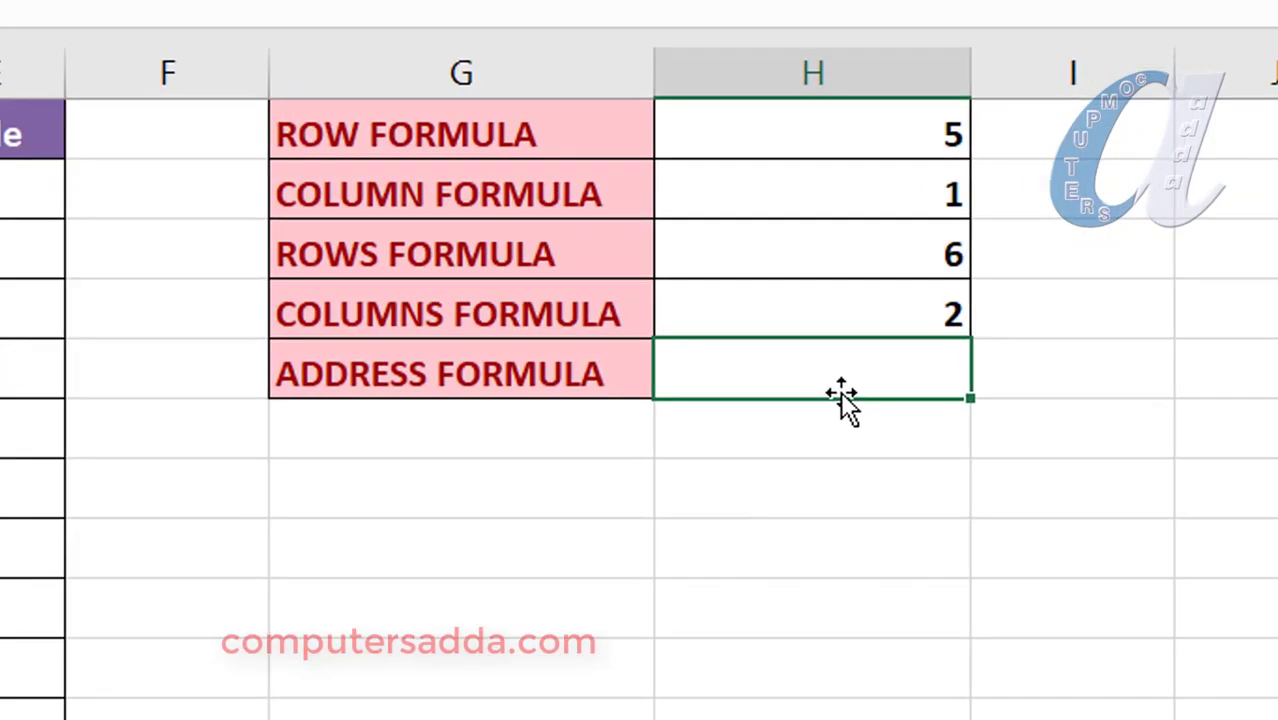
text(=add)
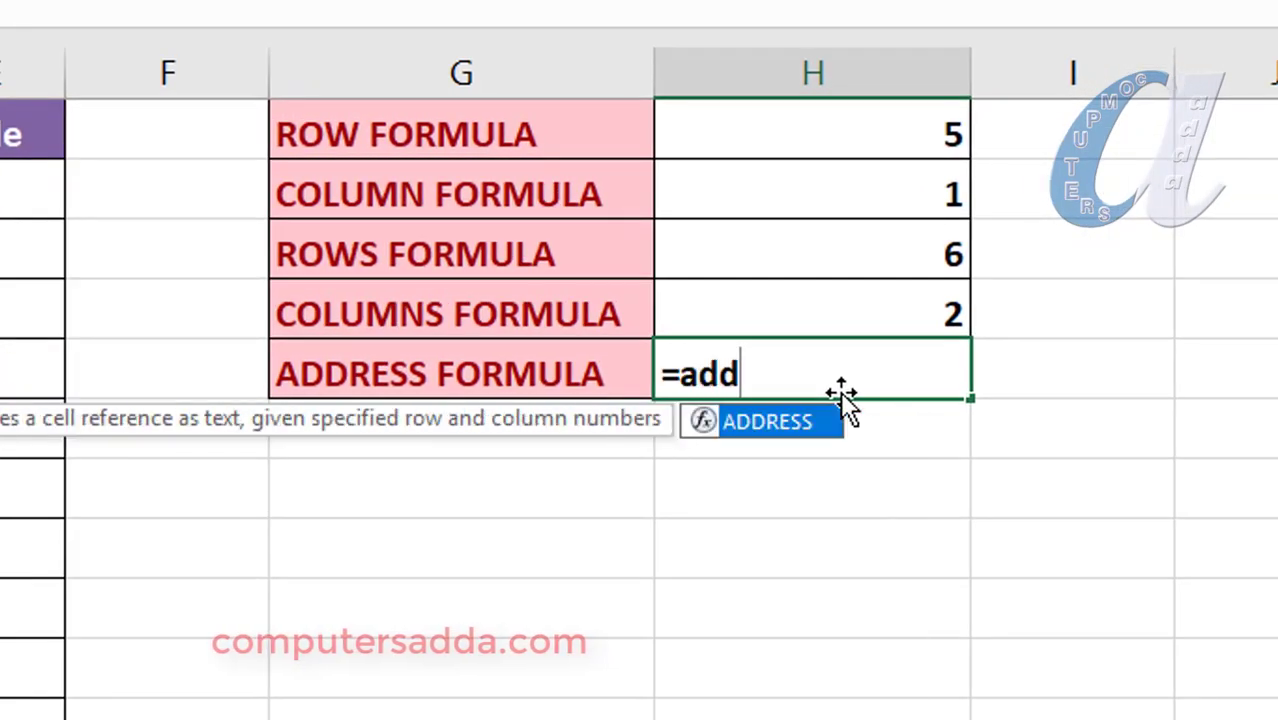
key(Tab)
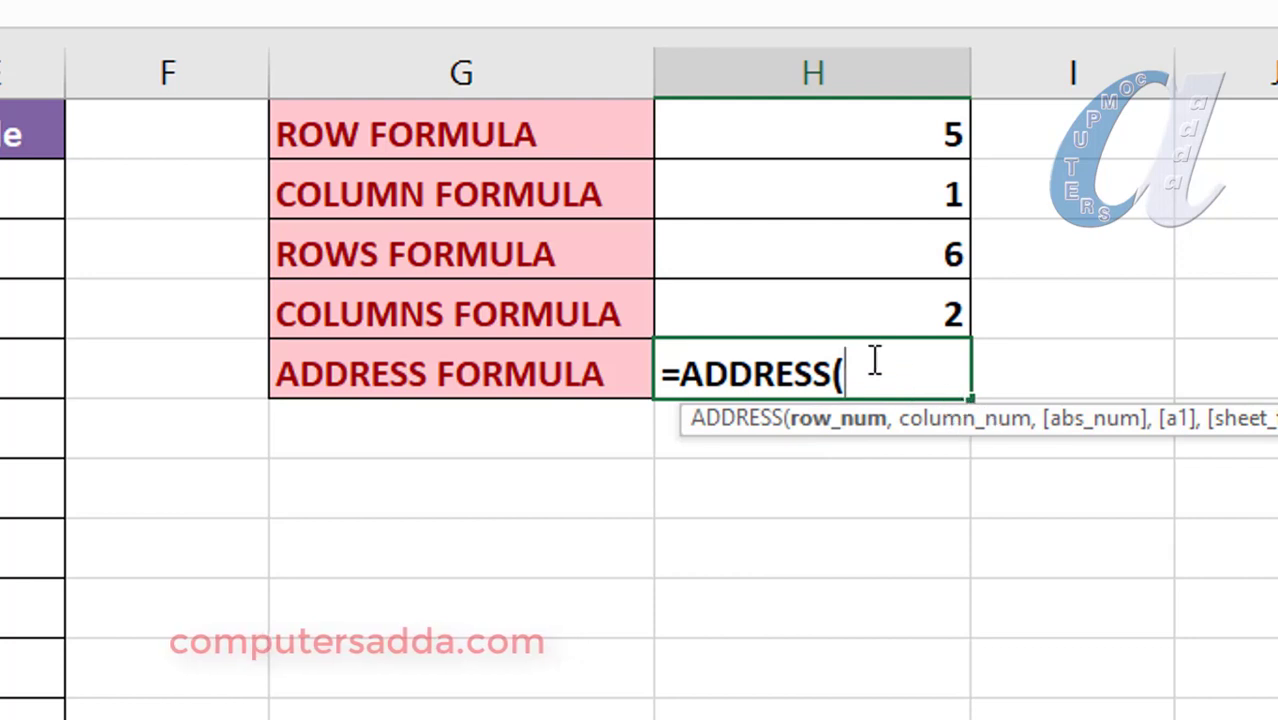
text(5)
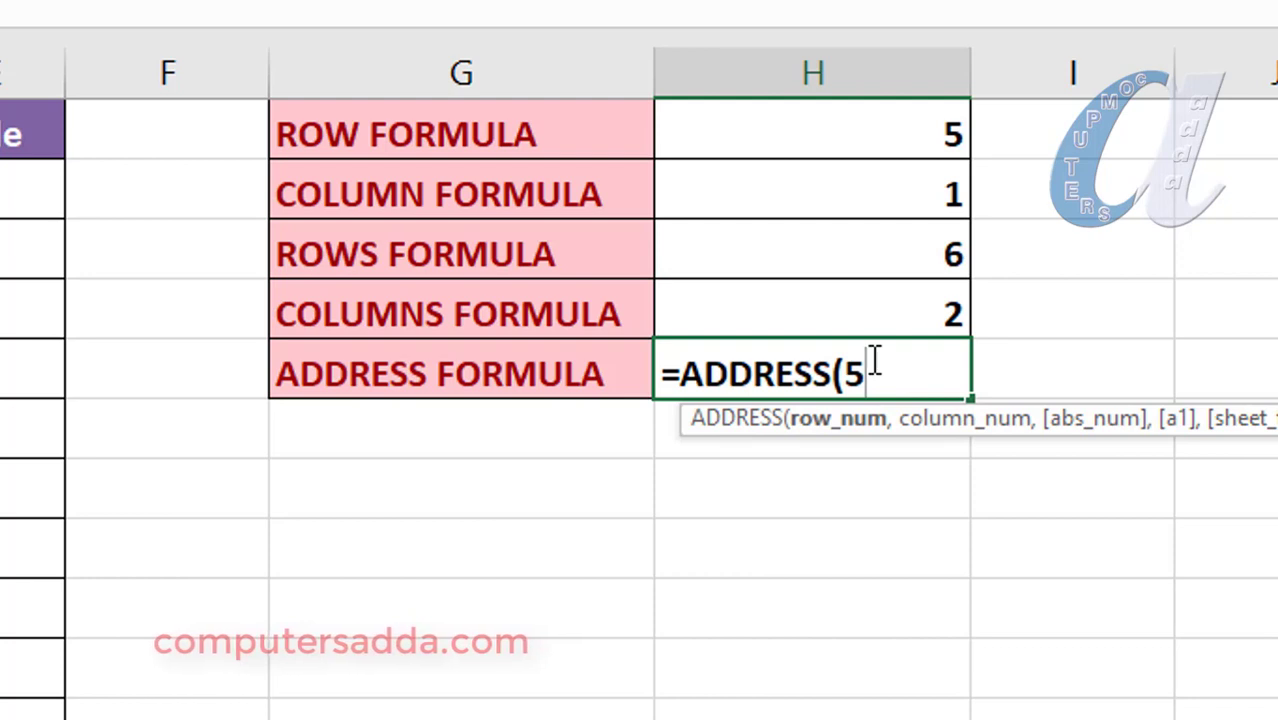
text(,)
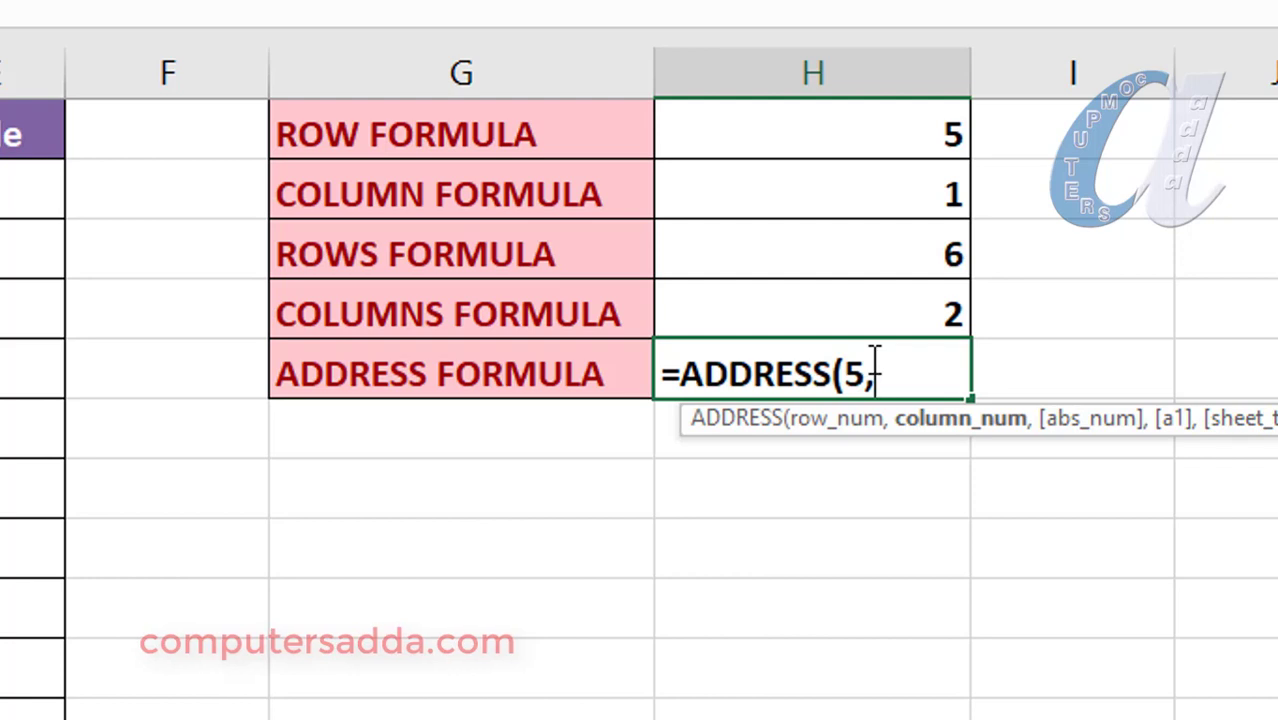
text(3)
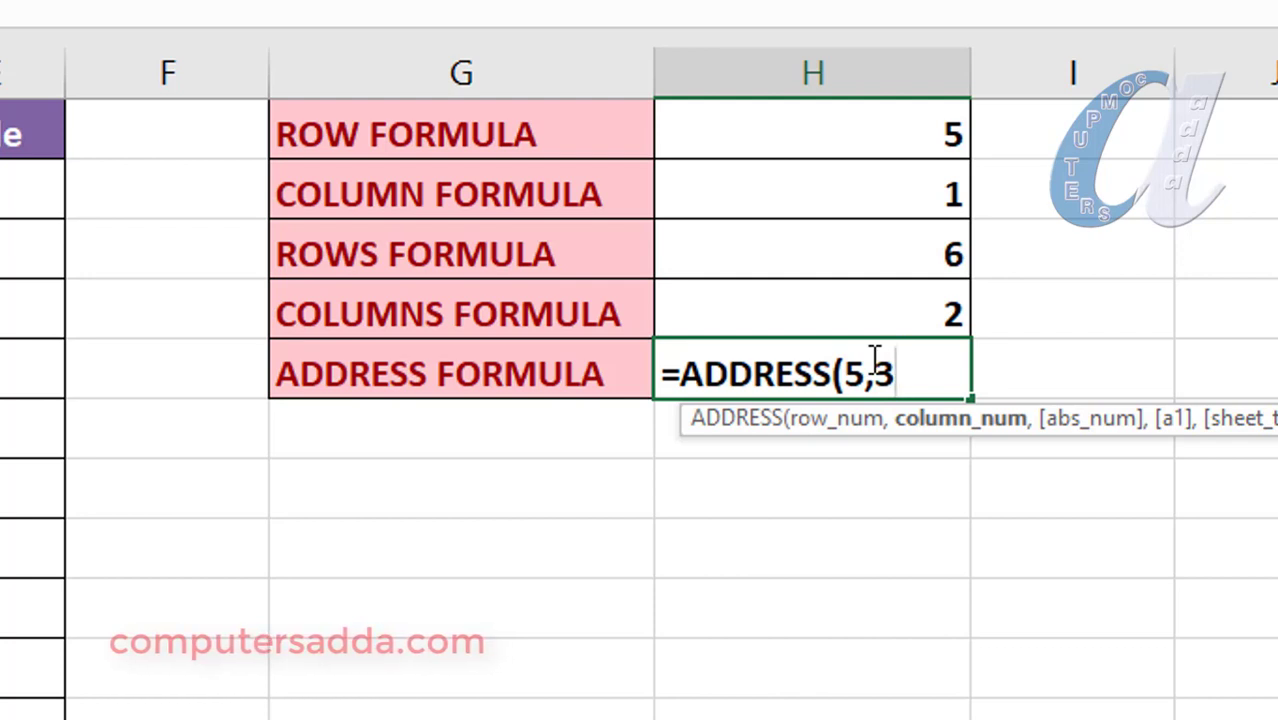
text())
key(Return)
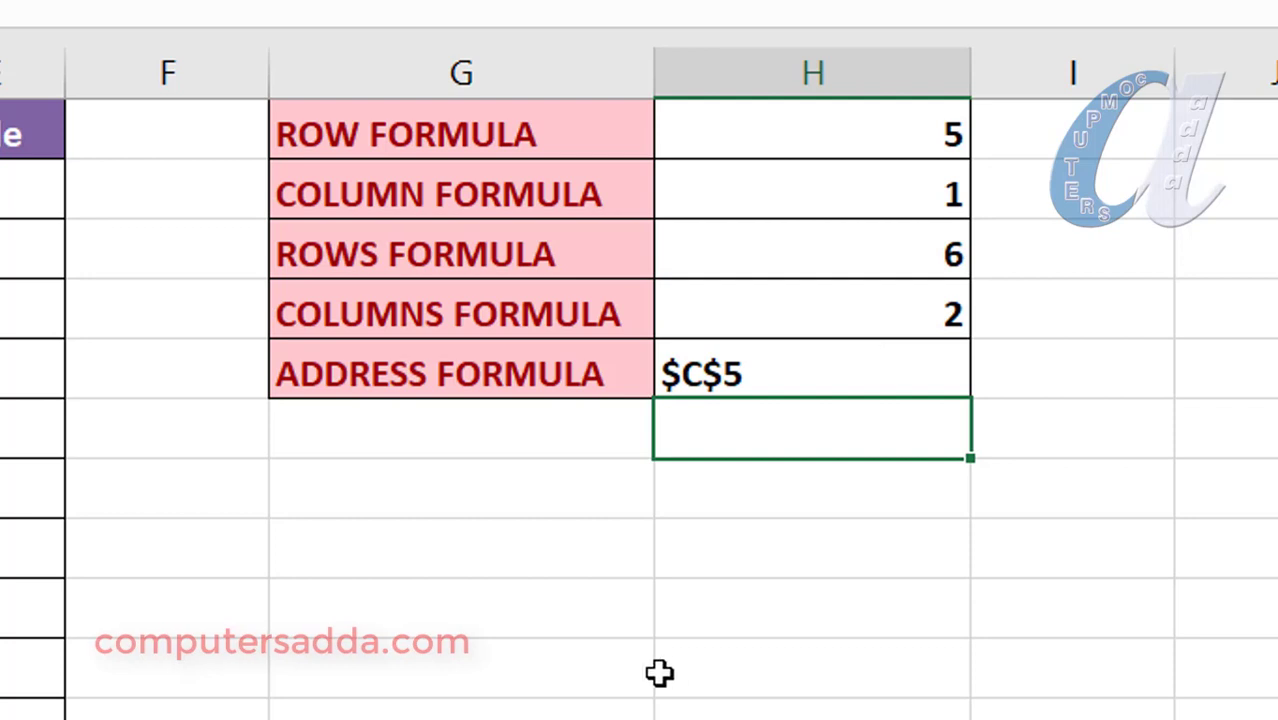
click(476, 573)
text(=)
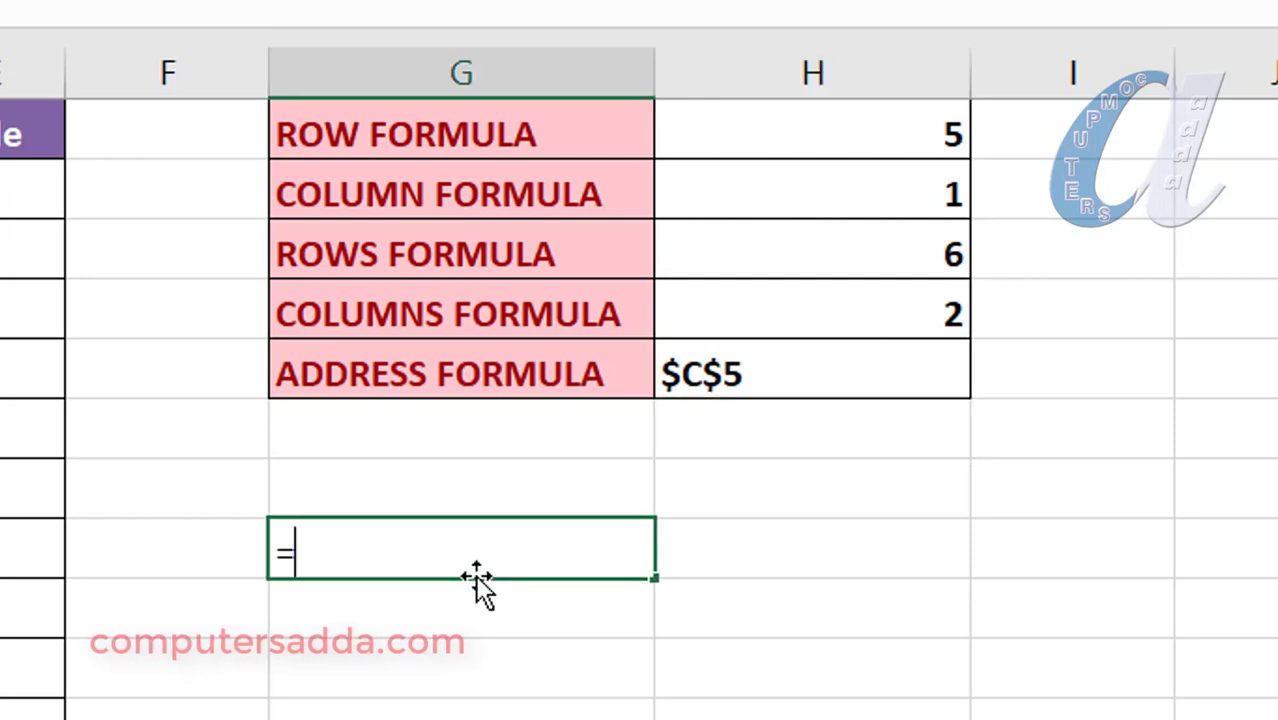
text(add)
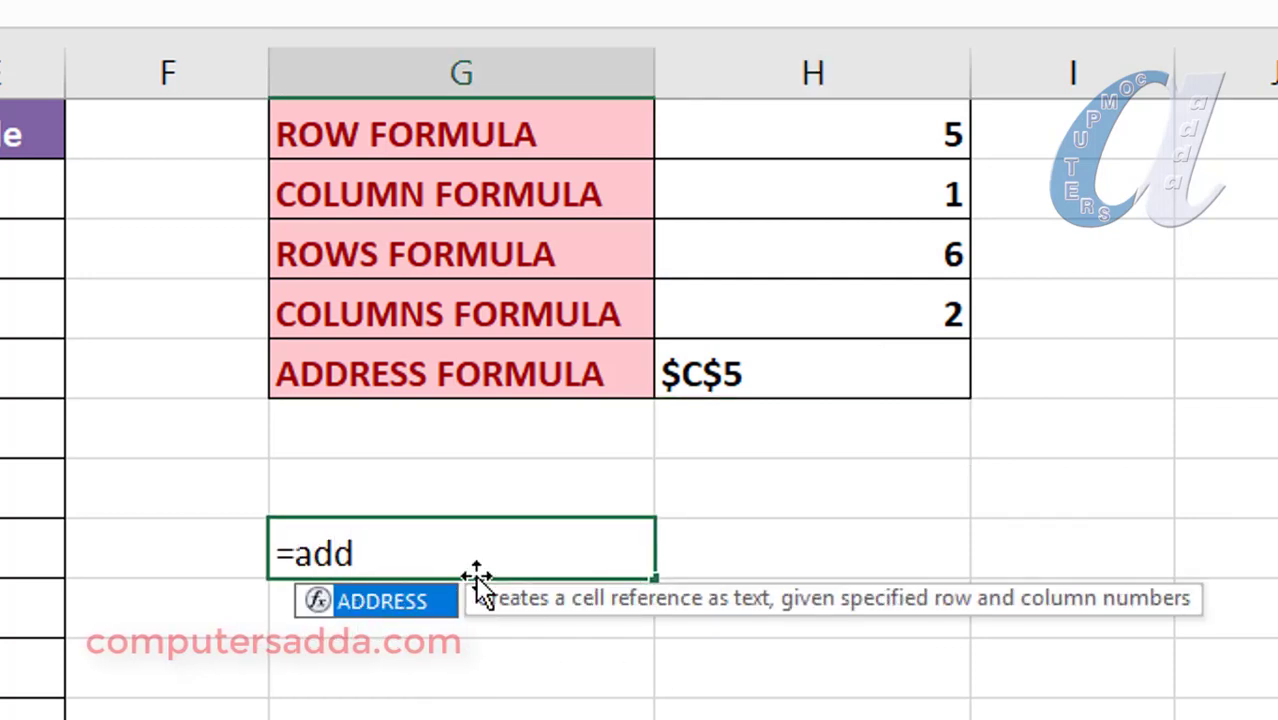
key(Tab)
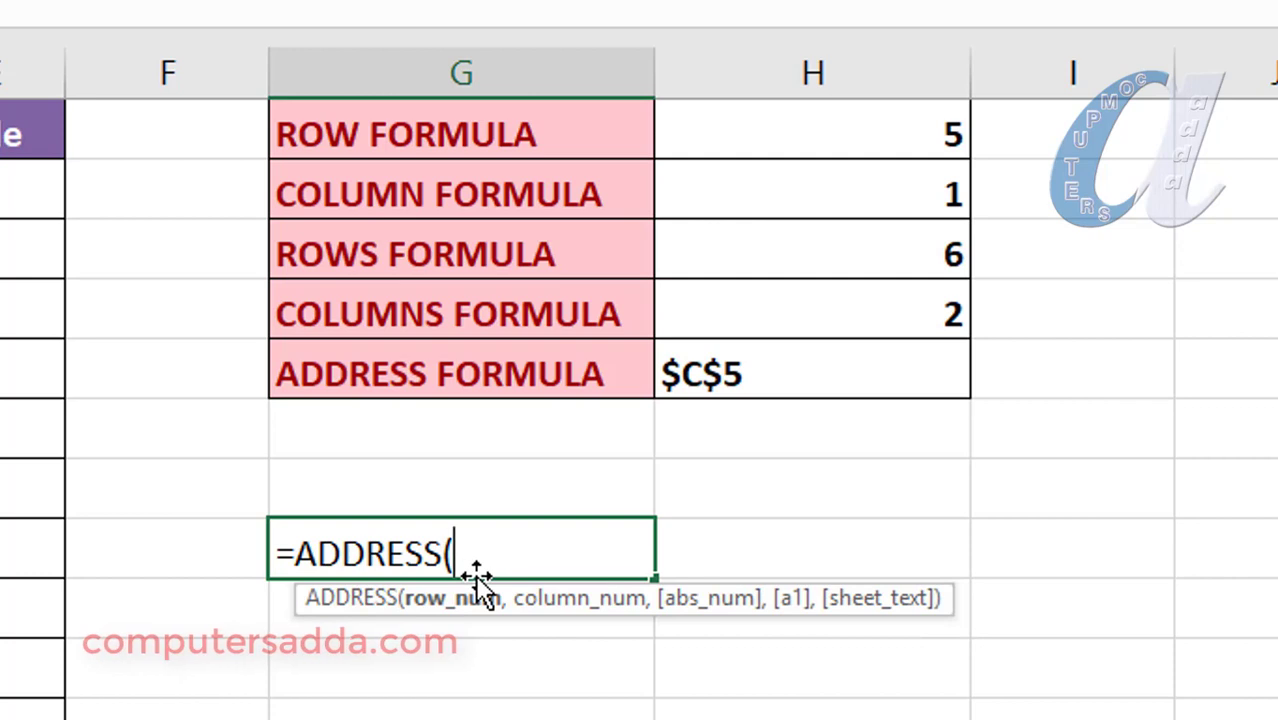
text(10,)
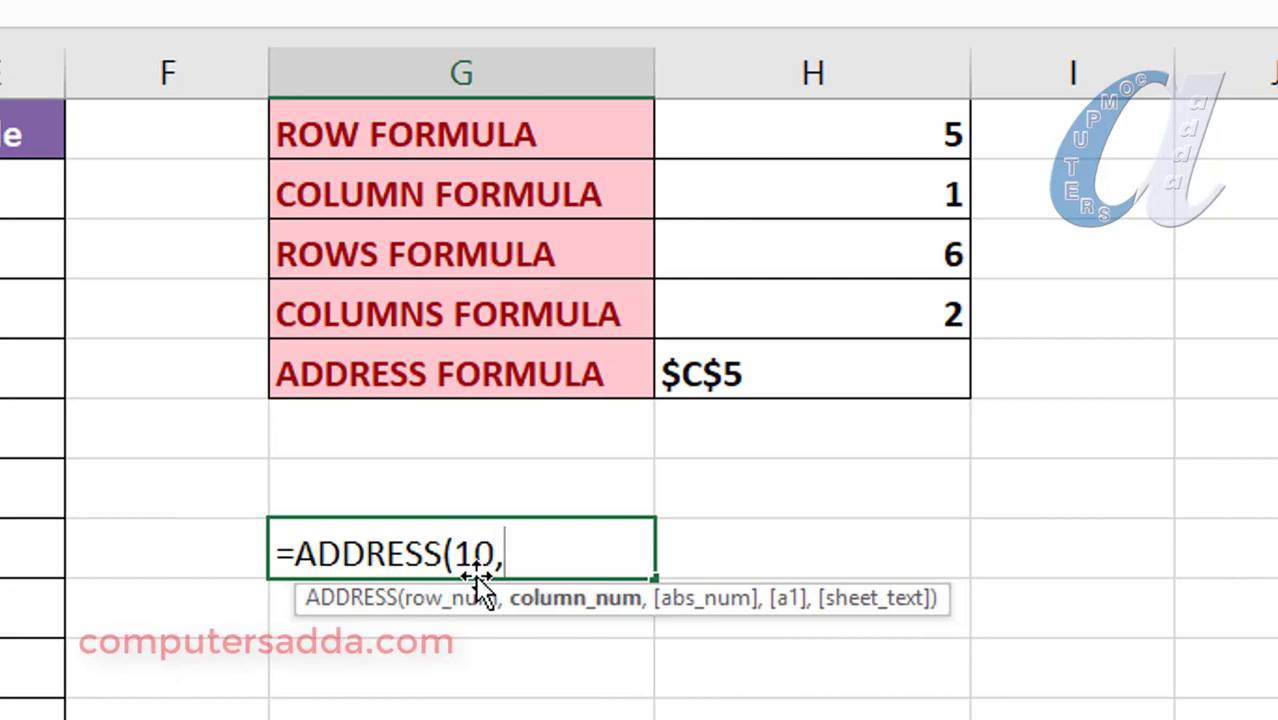
text(56)
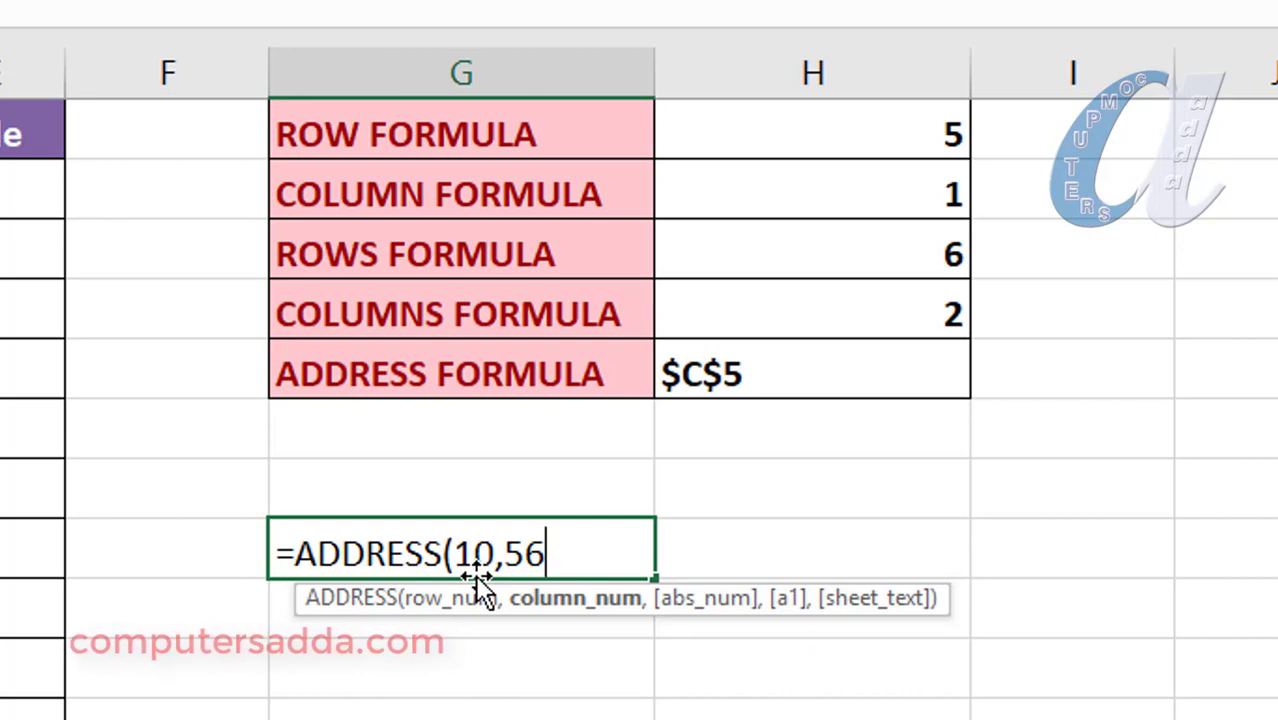
text())
key(Return)
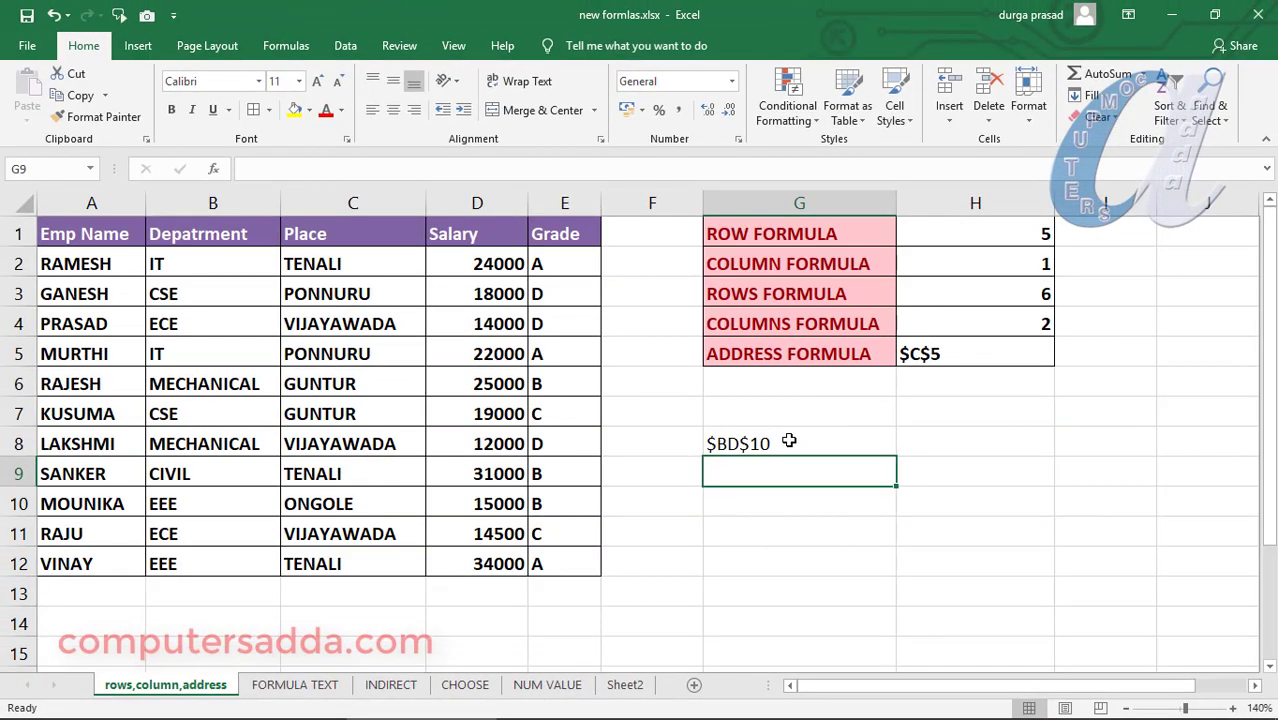
click(789, 441)
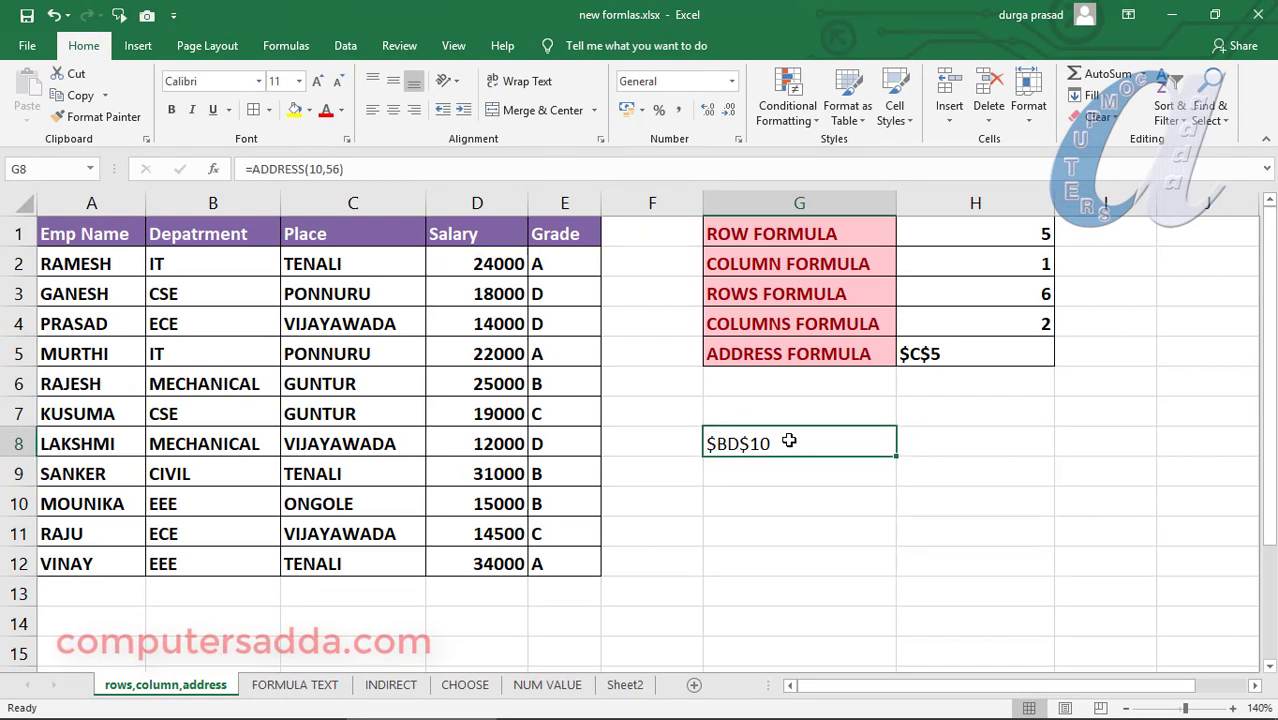
key(Delete)
click(792, 483)
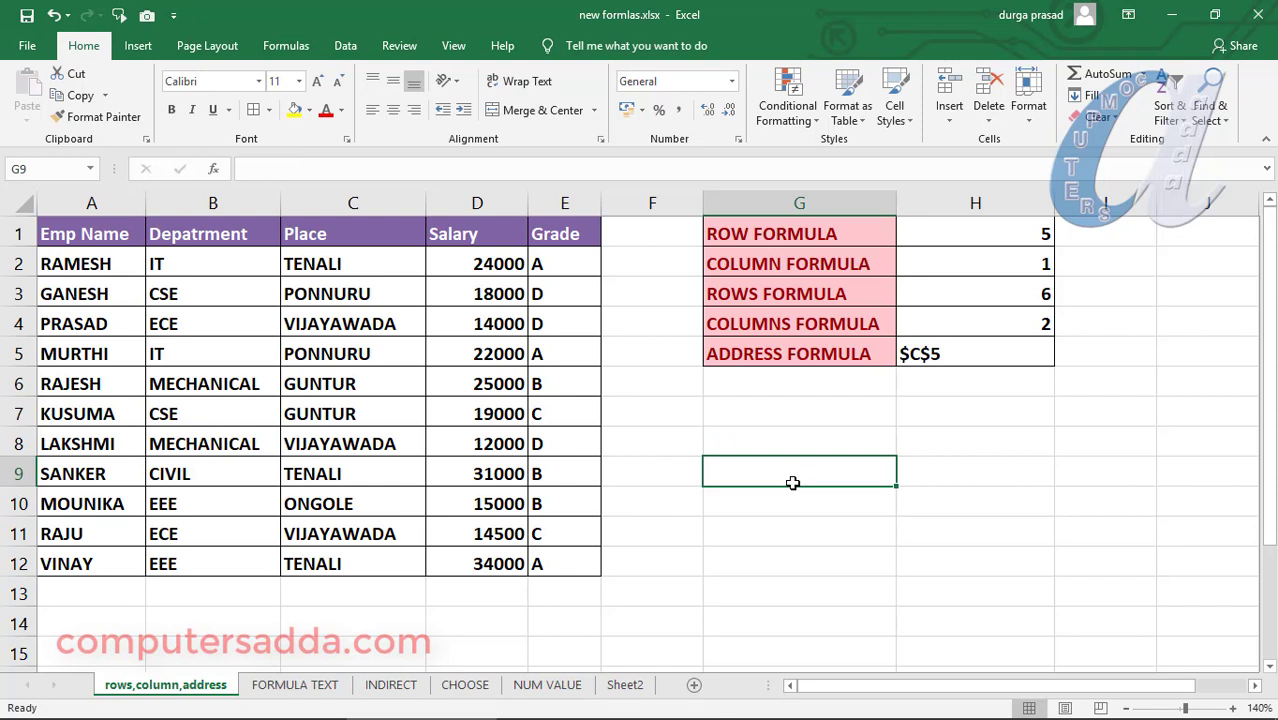